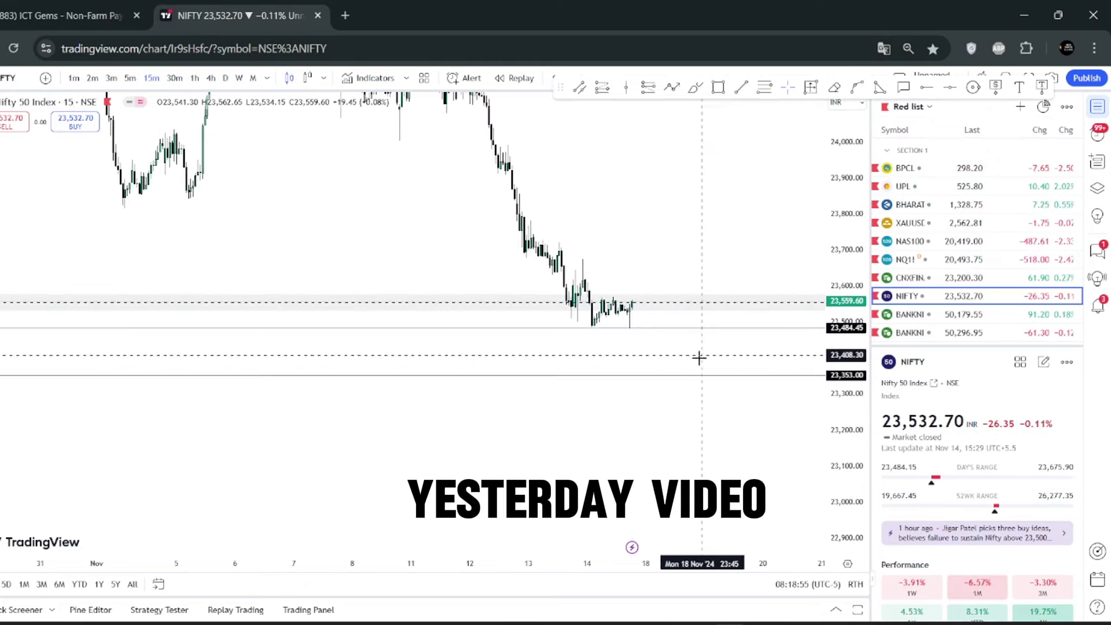
Draw a projected path from the last candle down to the 23,353.00 level, with a small bounce there, and up to about 23,649.
{"action": "scroll", "coordinate": [789, 304], "scroll_direction": "down", "scroll_amount": 2}
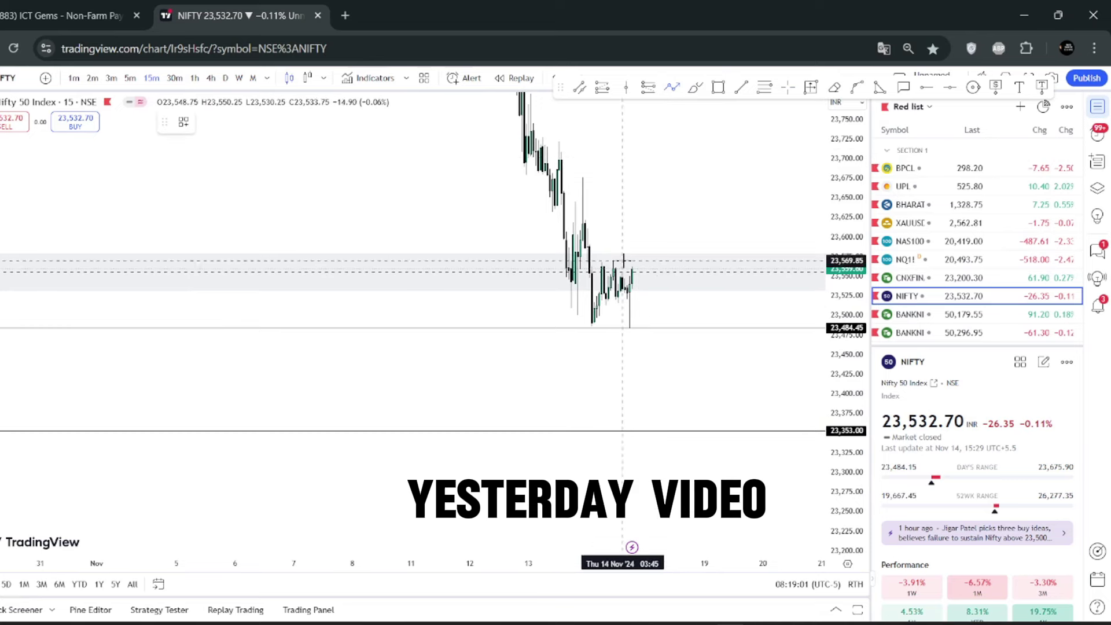
{"action": "left_click", "coordinate": [638, 273]}
{"action": "left_click", "coordinate": [674, 435]}
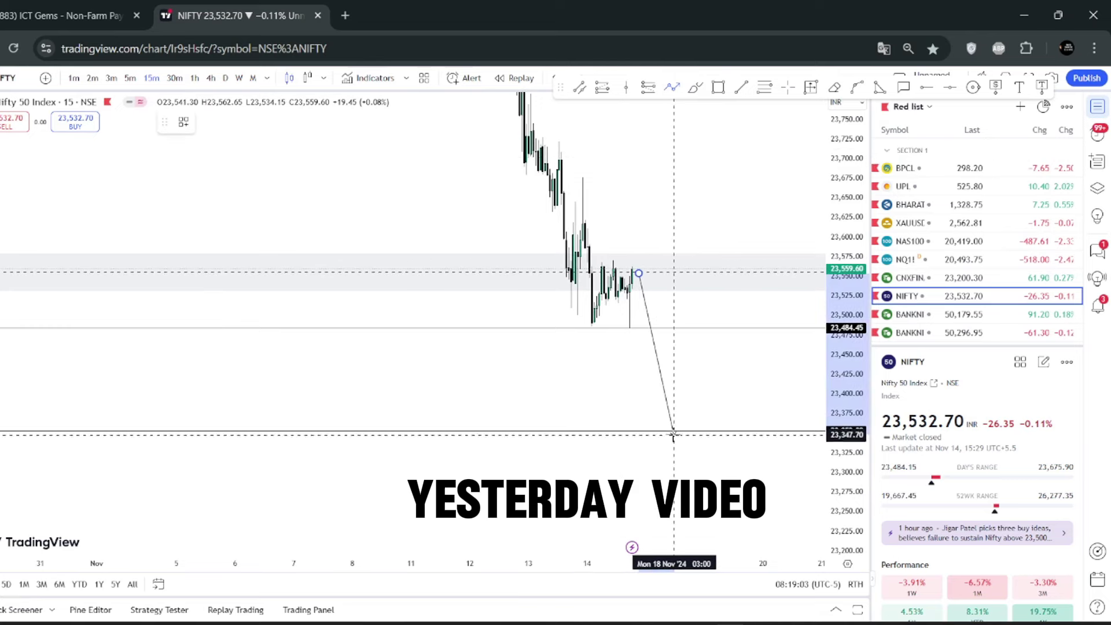
{"action": "left_click", "coordinate": [681, 393]}
{"action": "left_click", "coordinate": [695, 441]}
{"action": "double_click", "coordinate": [731, 200]}
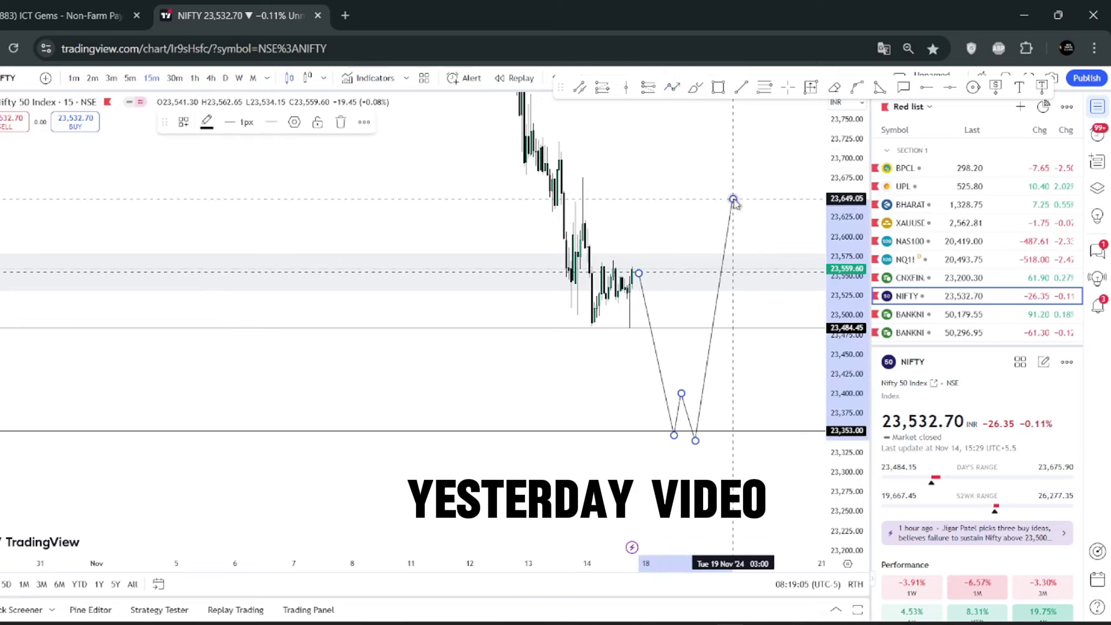
Review the projected path against the 23,353.00 level and delete the path from the chart.
{"action": "left_click", "coordinate": [665, 432]}
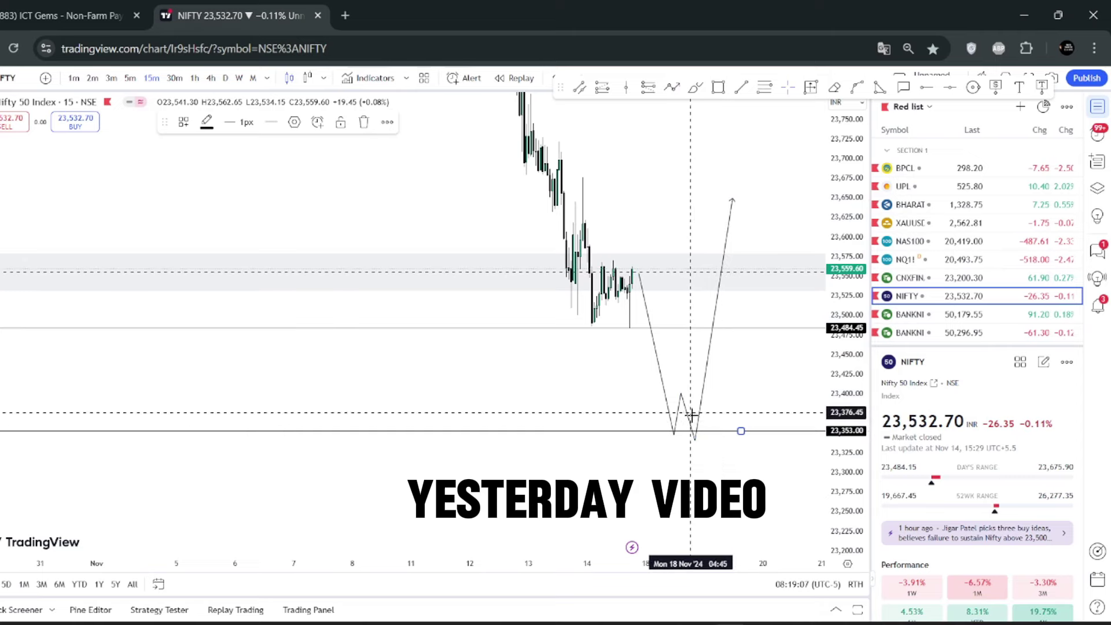
{"action": "scroll", "coordinate": [706, 440], "scroll_direction": "down", "scroll_amount": 3}
{"action": "scroll", "coordinate": [720, 420], "scroll_direction": "up", "scroll_amount": 3}
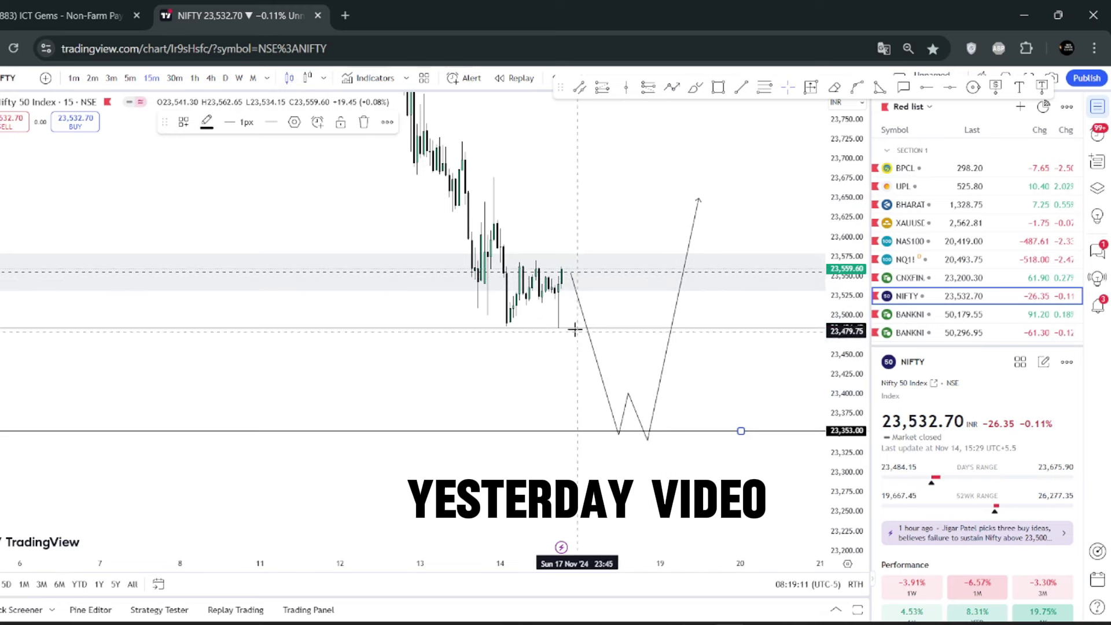
{"action": "left_click", "coordinate": [603, 382]}
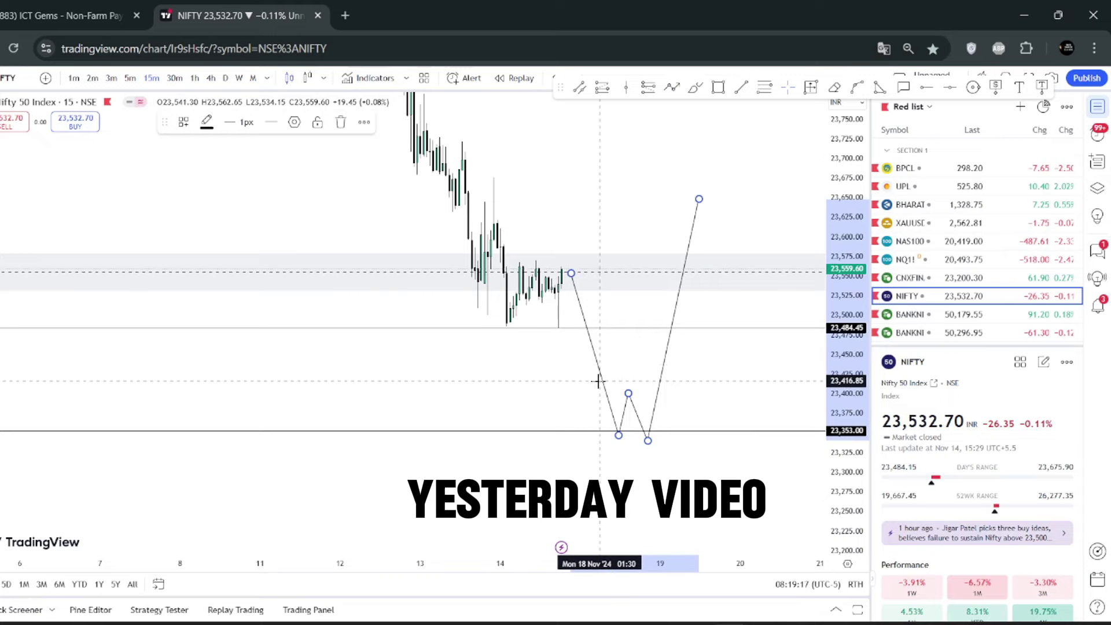
{"action": "key", "text": "Delete"}
{"action": "scroll", "coordinate": [446, 354], "scroll_direction": "up", "scroll_amount": 3}
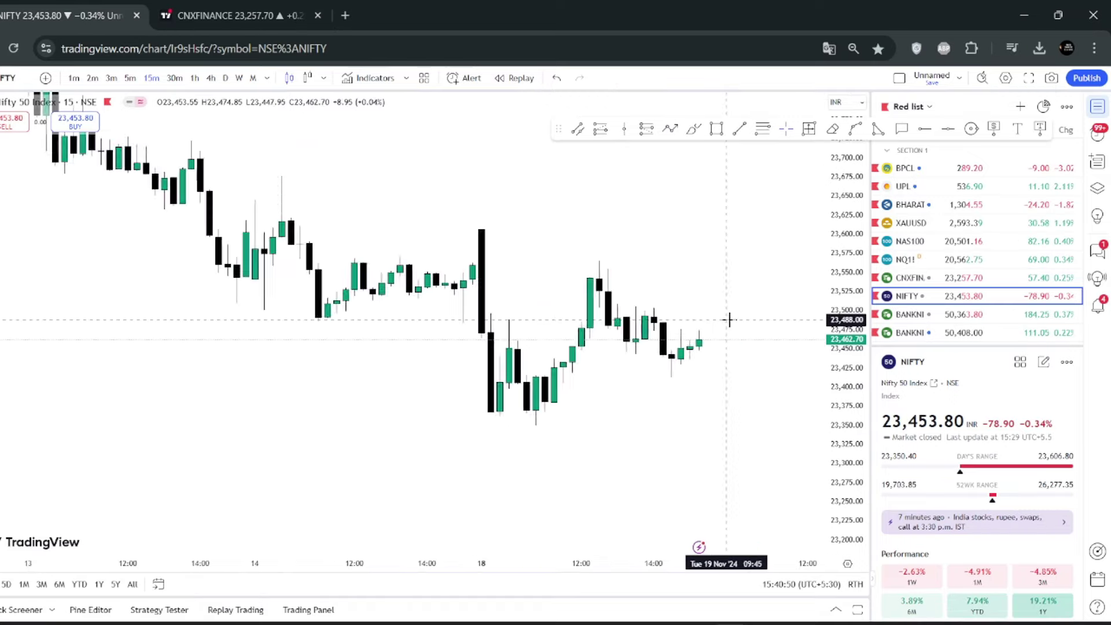
Examine the November 18 price action on the 15-minute NIFTY chart, especially the reaction at the day's low.
{"action": "scroll", "coordinate": [729, 318], "scroll_direction": "down", "scroll_amount": 5}
{"action": "scroll", "coordinate": [729, 318], "scroll_direction": "up", "scroll_amount": 6}
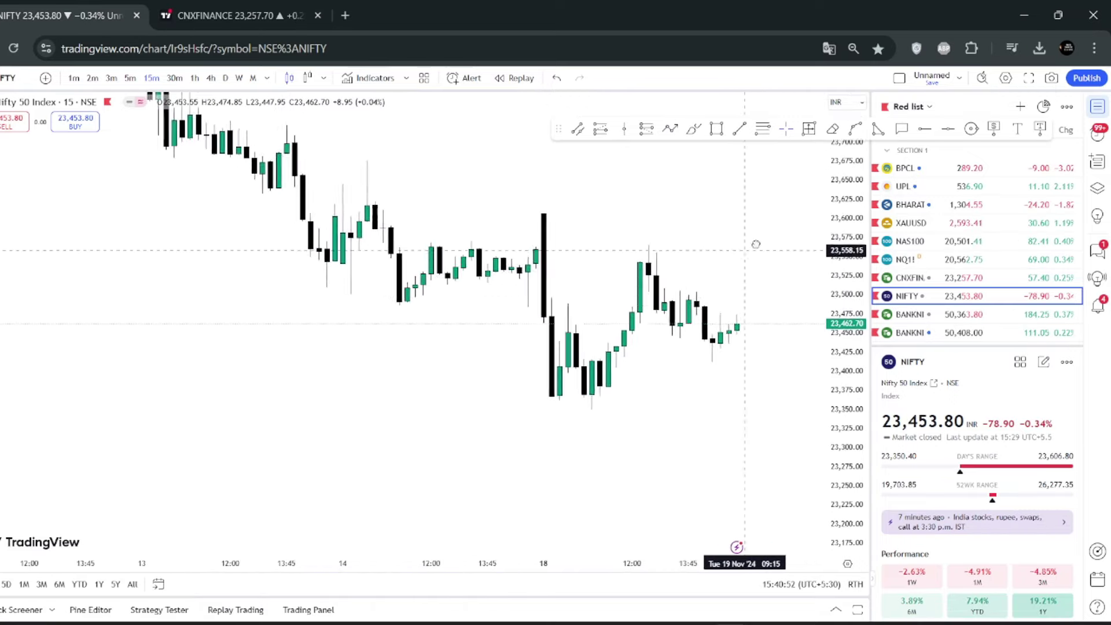
{"action": "scroll", "coordinate": [810, 353], "scroll_direction": "up", "scroll_amount": 2}
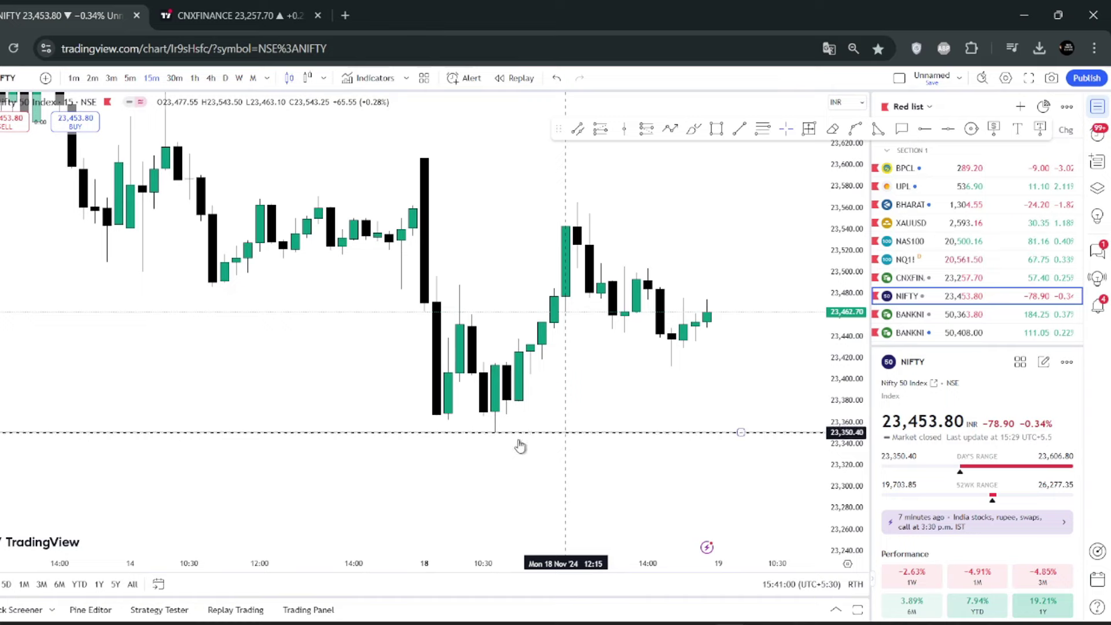
{"action": "scroll", "coordinate": [501, 444], "scroll_direction": "up", "scroll_amount": 2}
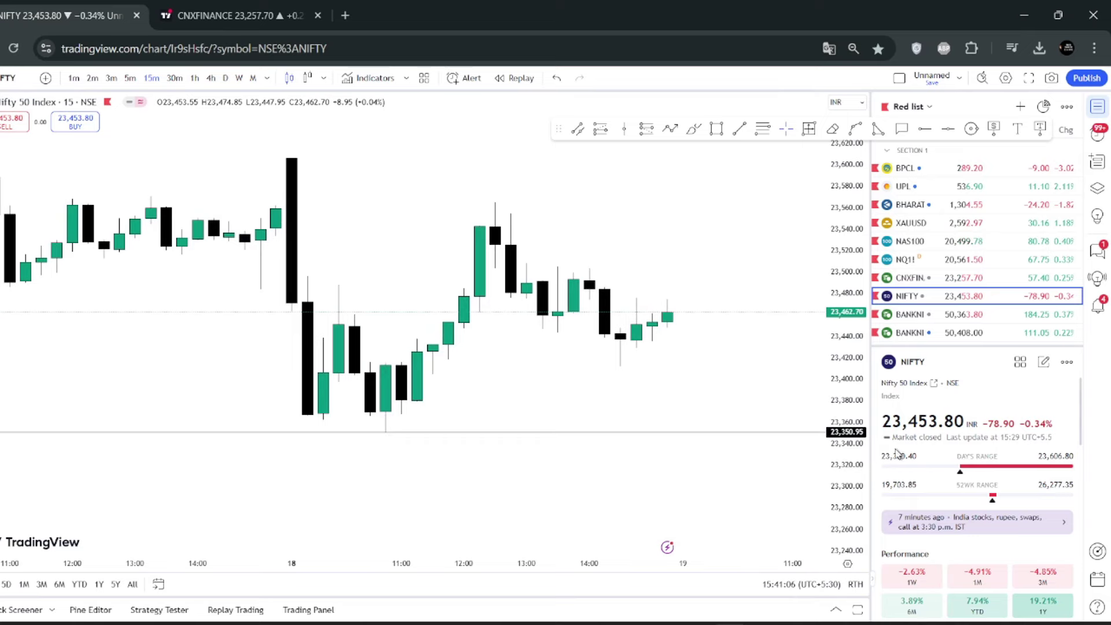
{"action": "scroll", "coordinate": [562, 323], "scroll_direction": "left", "scroll_amount": 3}
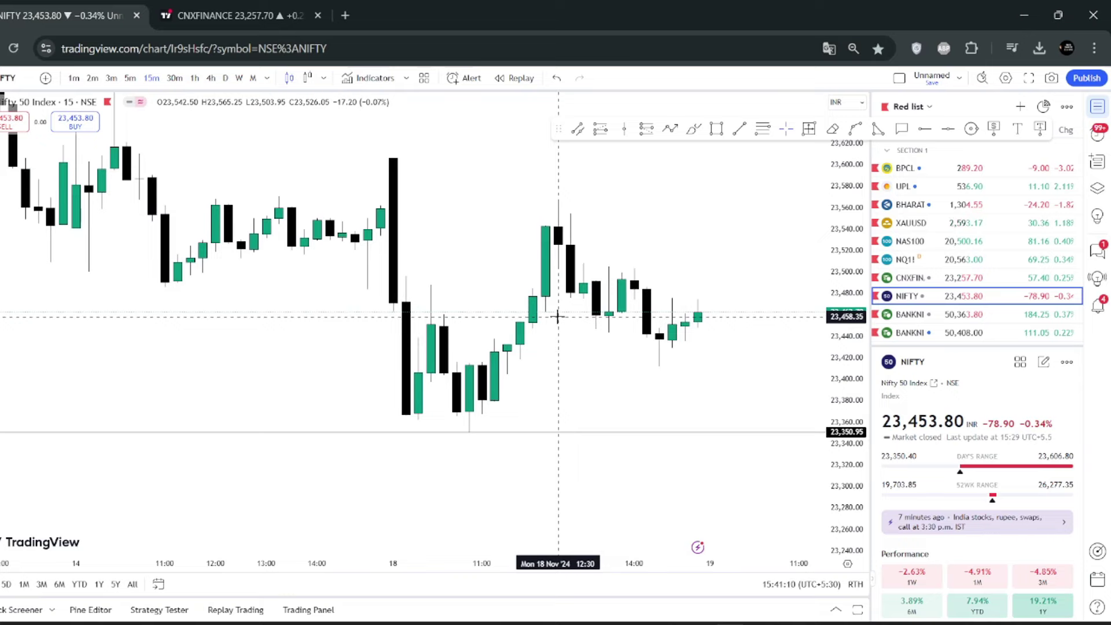
{"action": "scroll", "coordinate": [504, 339], "scroll_direction": "up", "scroll_amount": 2}
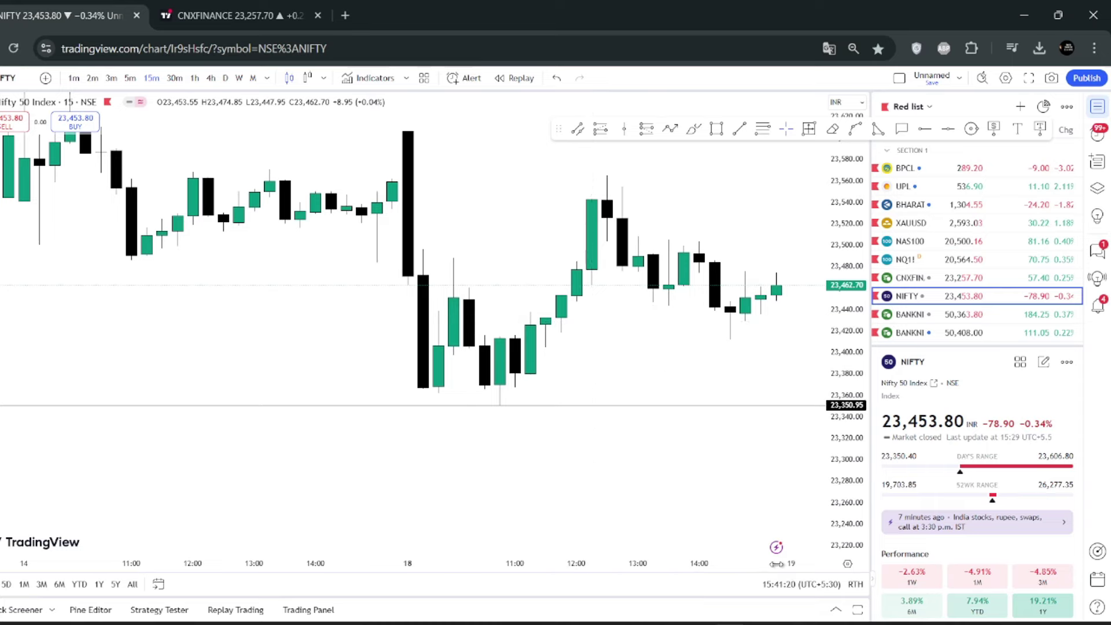
Check the Nifty crucial point in the Master trades Telegram channel and mark it on the NIFTY chart with a horizontal line at 23,582.85.
{"action": "key", "text": "alt+Tab"}
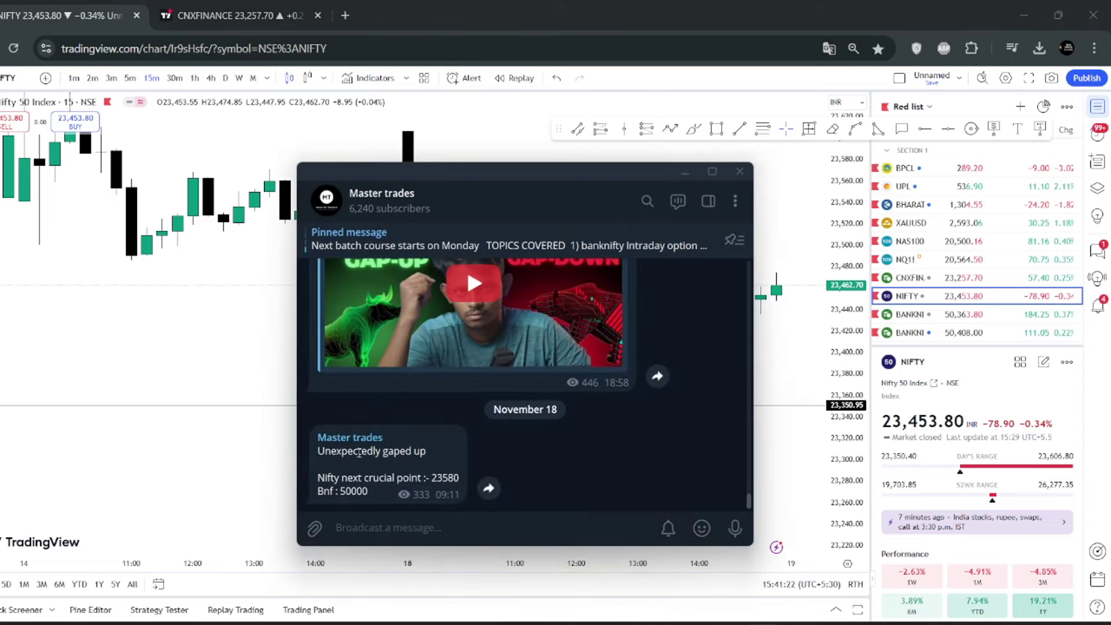
{"action": "double_click", "coordinate": [445, 478]}
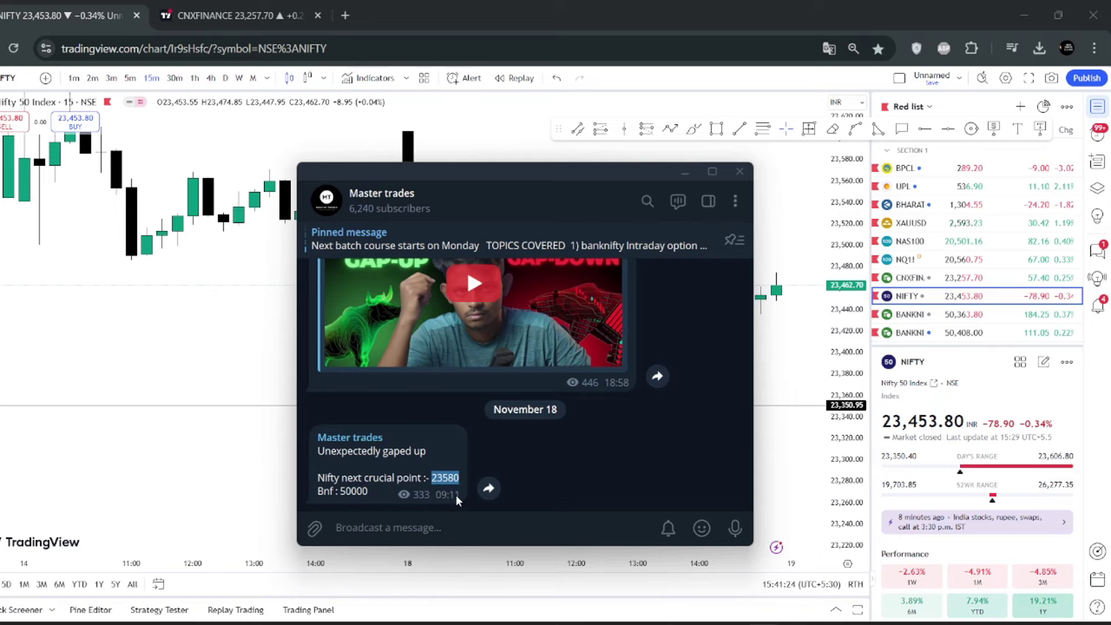
{"action": "left_click", "coordinate": [682, 179]}
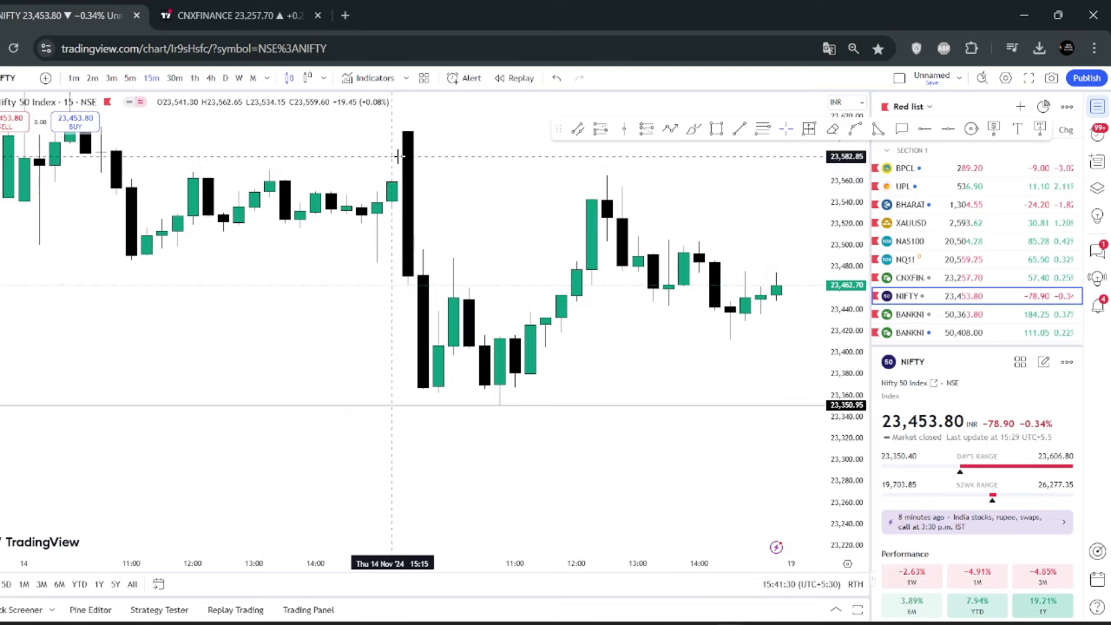
{"action": "left_click", "coordinate": [398, 155]}
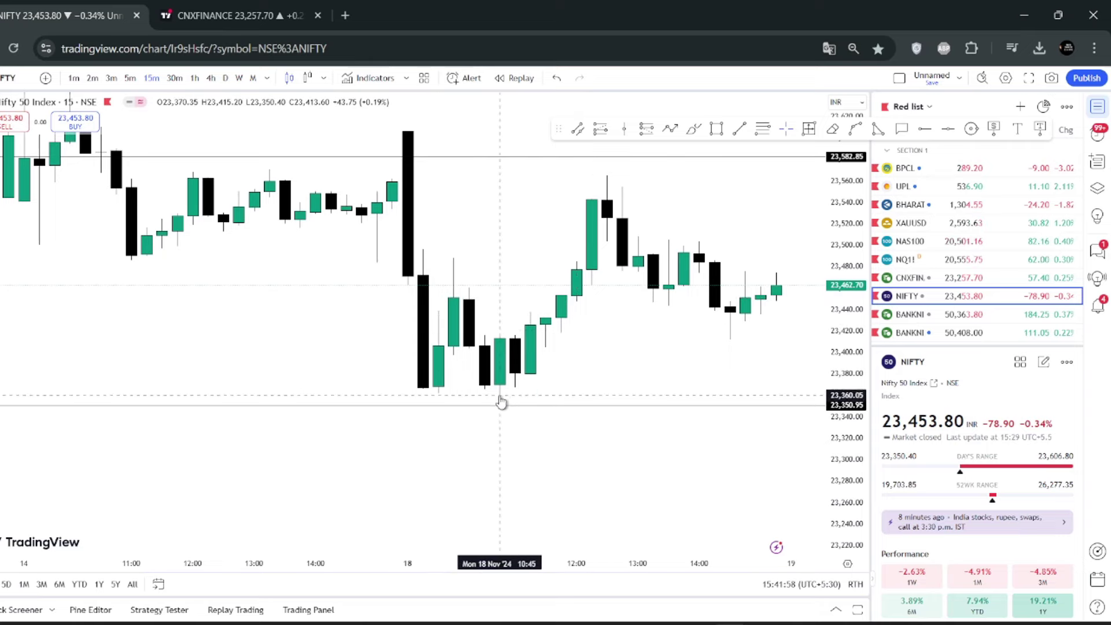
Examine the November 18 move between the two horizontal levels on the 15-minute NIFTY chart.
{"action": "scroll", "coordinate": [530, 409], "scroll_direction": "down", "scroll_amount": 3}
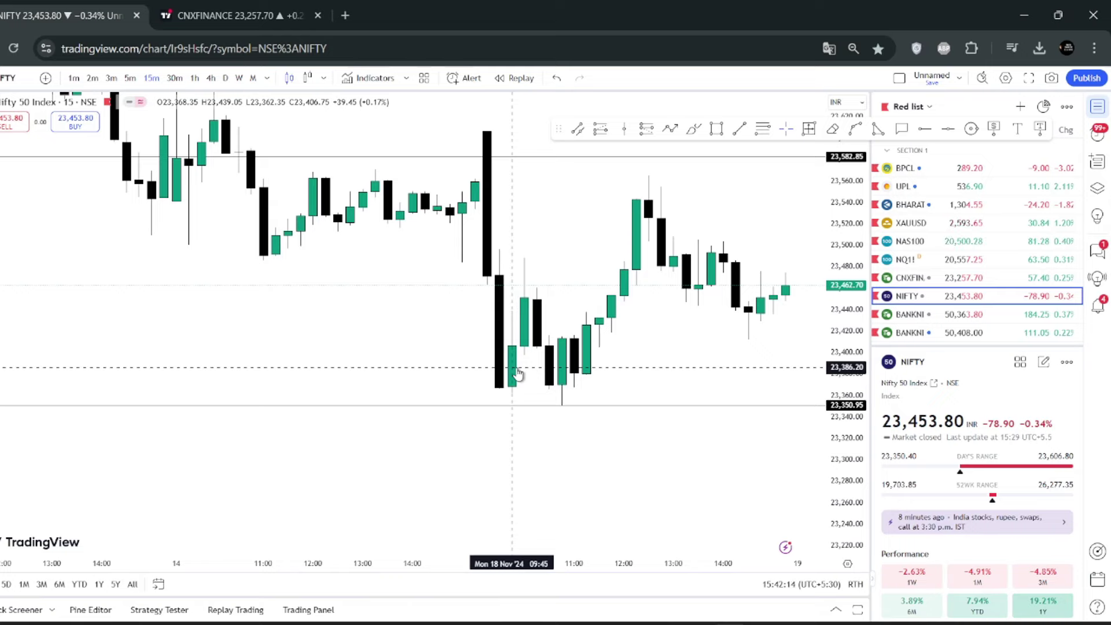
{"action": "scroll", "coordinate": [517, 373], "scroll_direction": "up", "scroll_amount": 2}
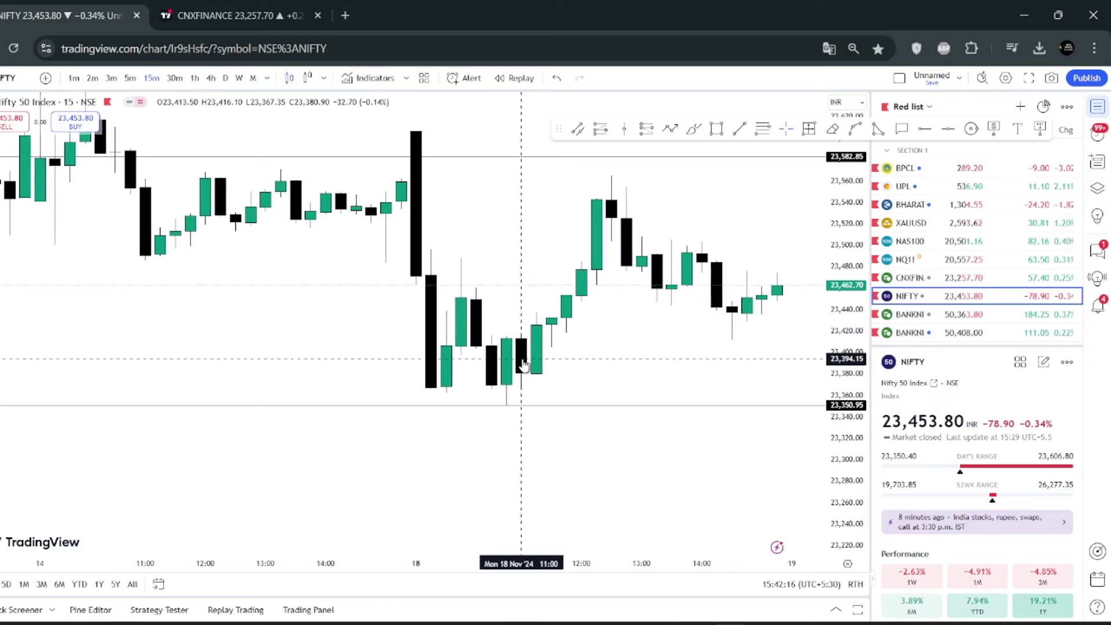
{"action": "left_click_drag", "start_coordinate": [523, 363], "coordinate": [441, 323]}
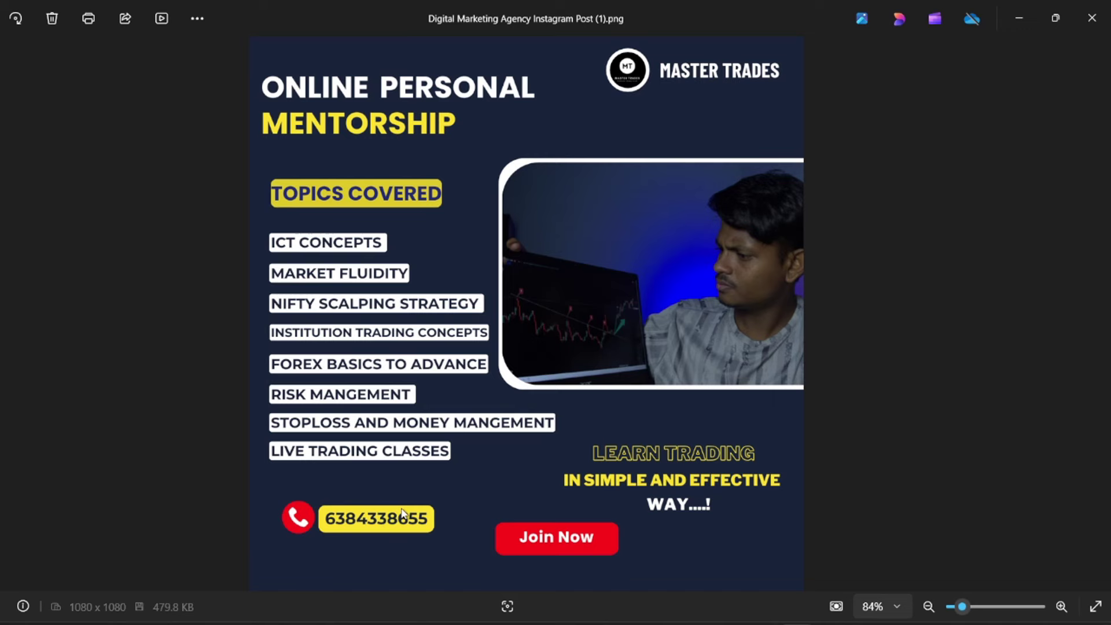
{"action": "left_click", "coordinate": [730, 622]}
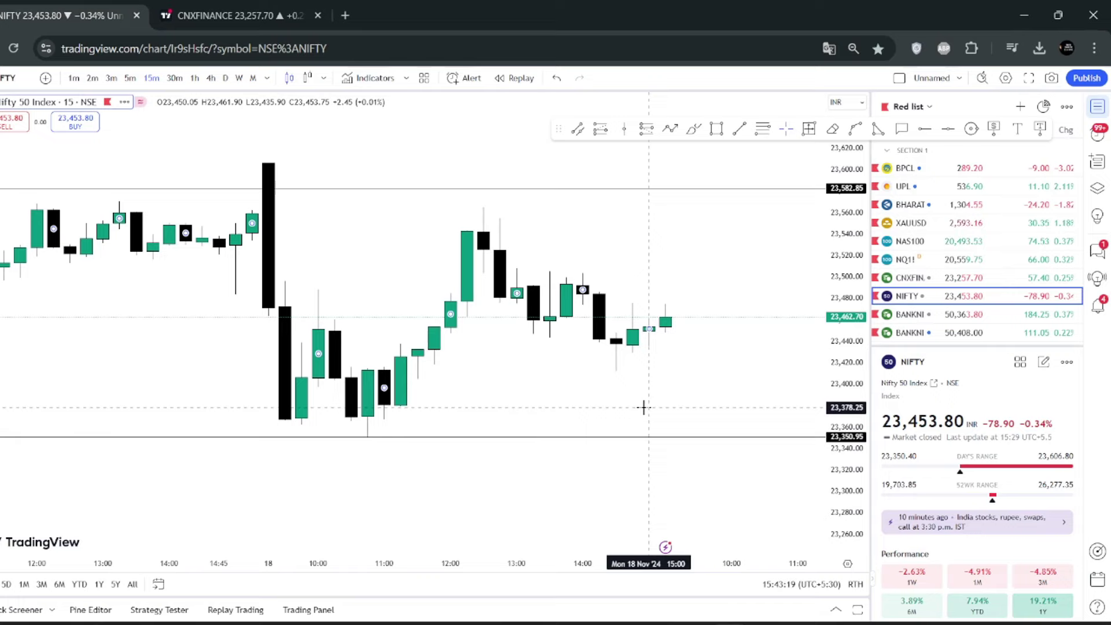
{"action": "scroll", "coordinate": [643, 408], "scroll_direction": "down", "scroll_amount": 4}
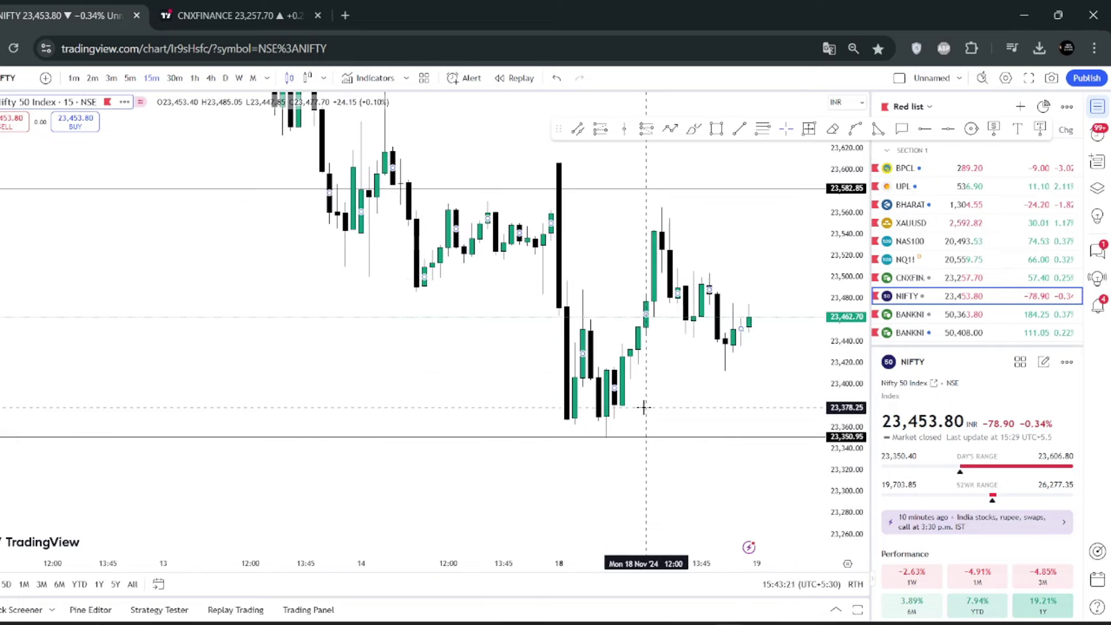
{"action": "scroll", "coordinate": [738, 397], "scroll_direction": "down", "scroll_amount": 3}
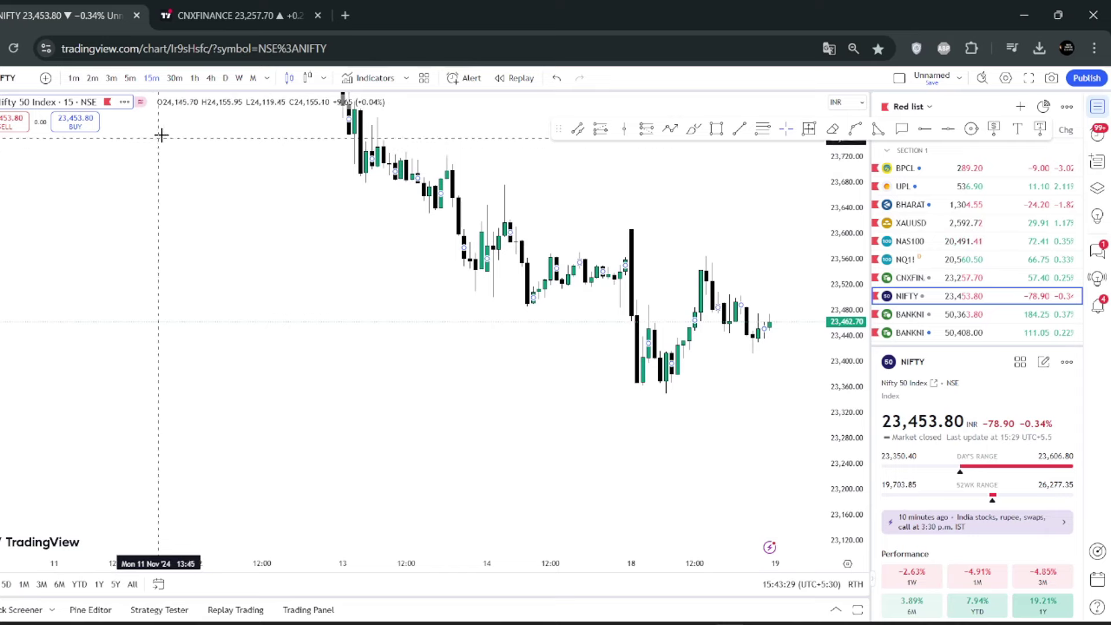
Switch the chart to the daily timeframe and place horizontal lines at 23,354.30 and 23,674.45.
{"action": "left_click", "coordinate": [216, 81]}
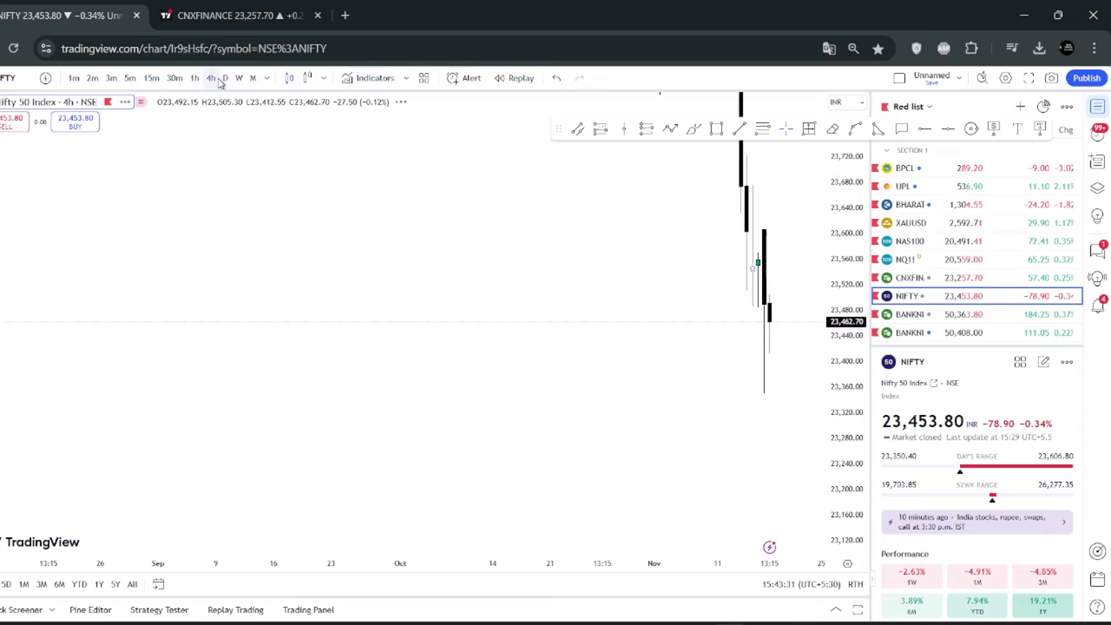
{"action": "left_click", "coordinate": [224, 78]}
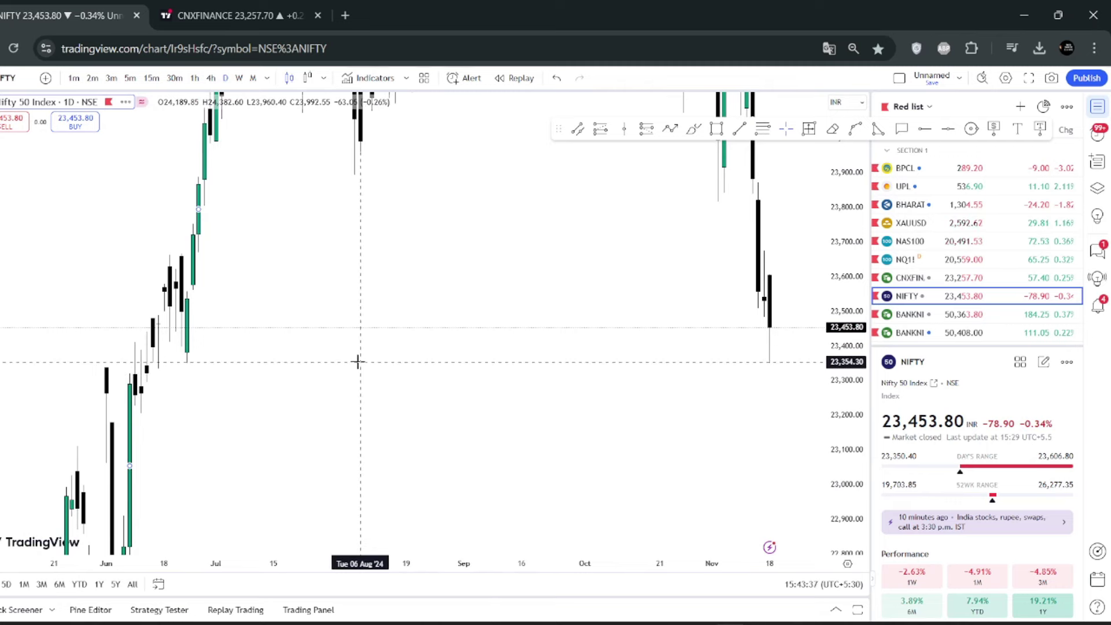
{"action": "key", "text": "alt+h"}
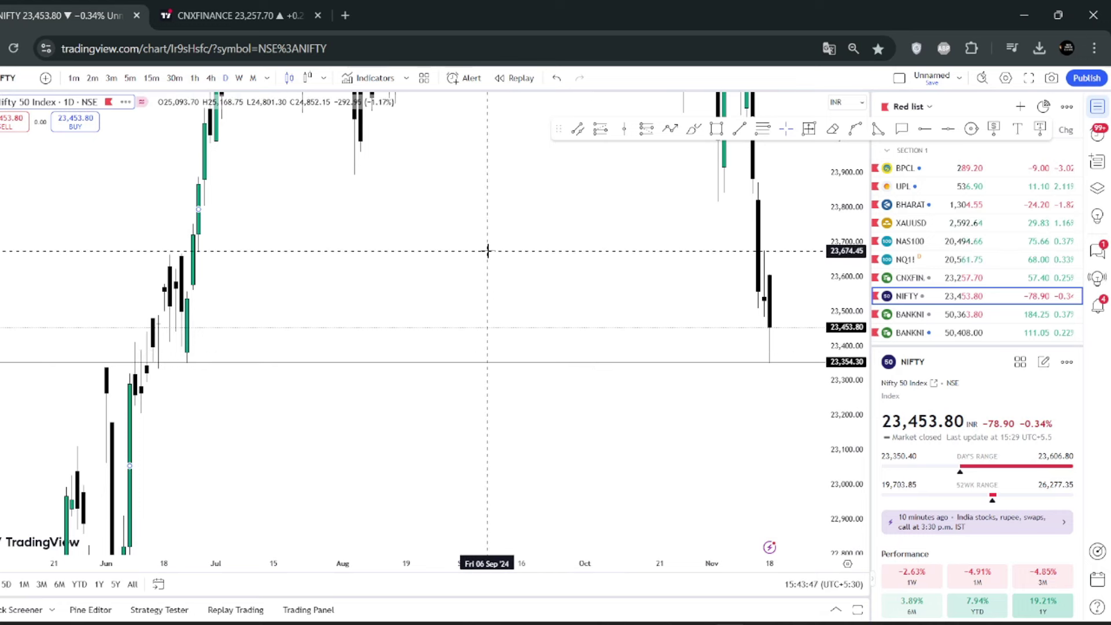
{"action": "left_click", "coordinate": [487, 251]}
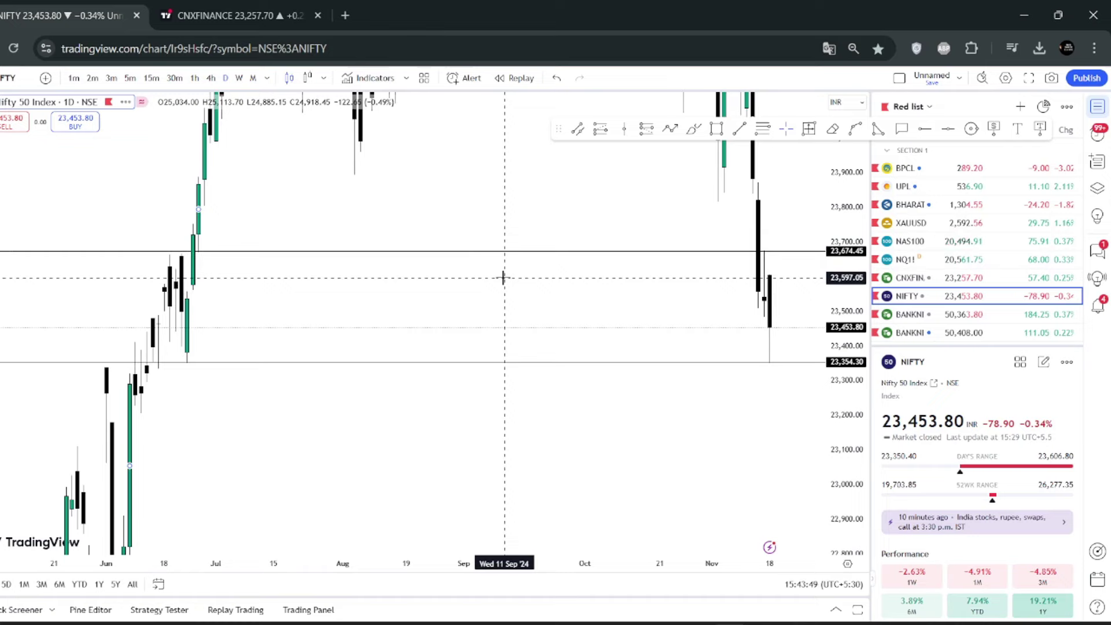
Return the chart to the 15-minute timeframe and bring the latest candles and both horizontal levels into view.
{"action": "left_click", "coordinate": [152, 77]}
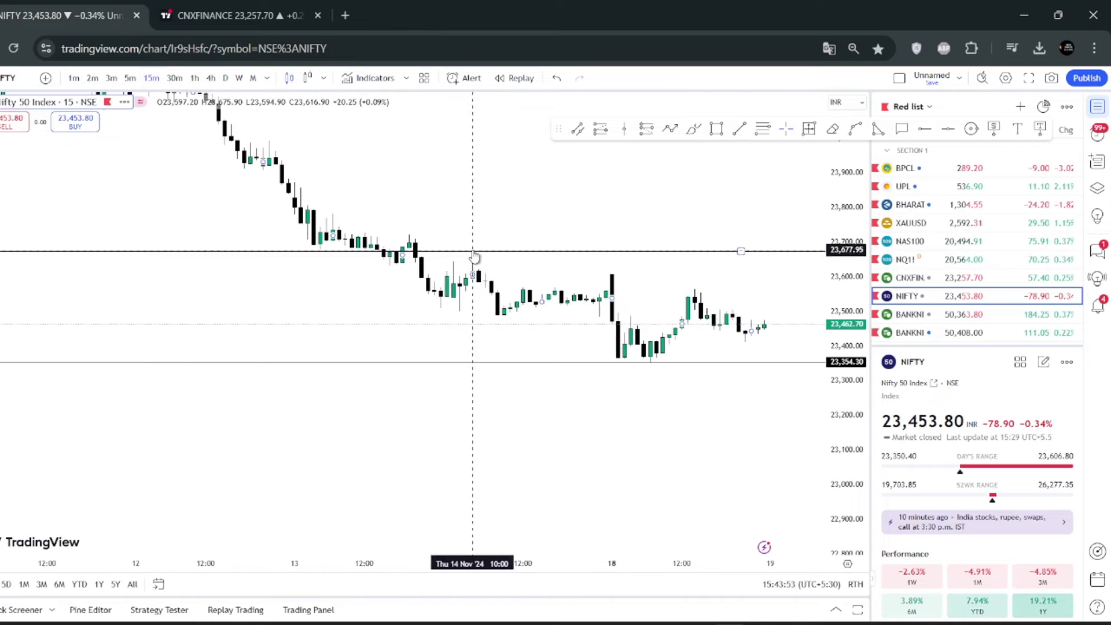
{"action": "scroll", "coordinate": [734, 301], "scroll_direction": "up", "scroll_amount": 2}
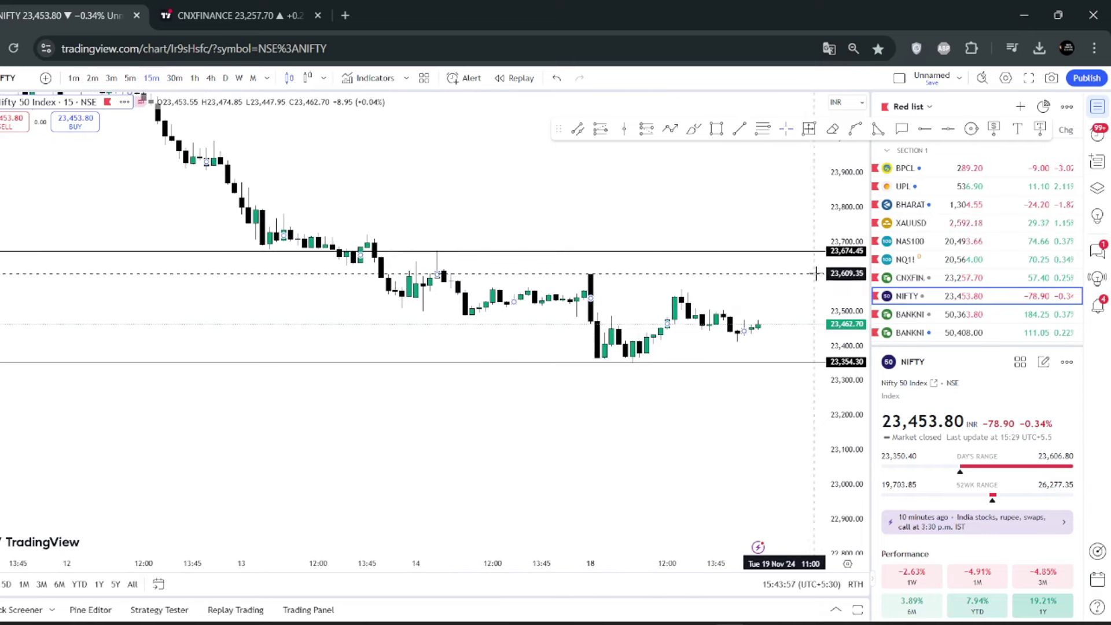
{"action": "scroll", "coordinate": [752, 312], "scroll_direction": "up", "scroll_amount": 3}
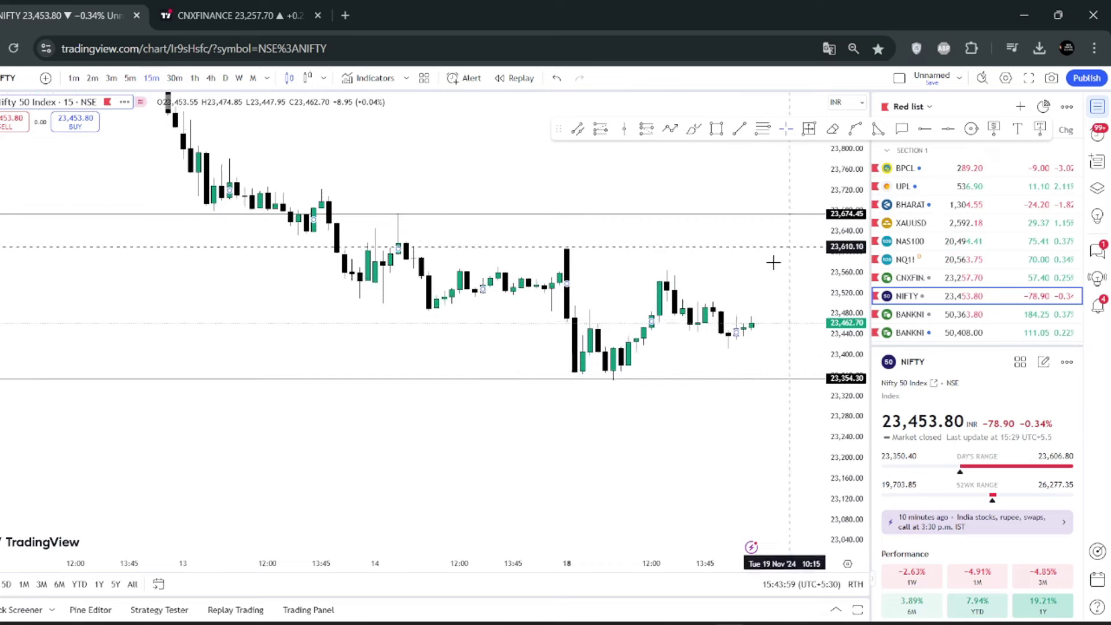
{"action": "left_click_drag", "start_coordinate": [717, 303], "coordinate": [688, 293]}
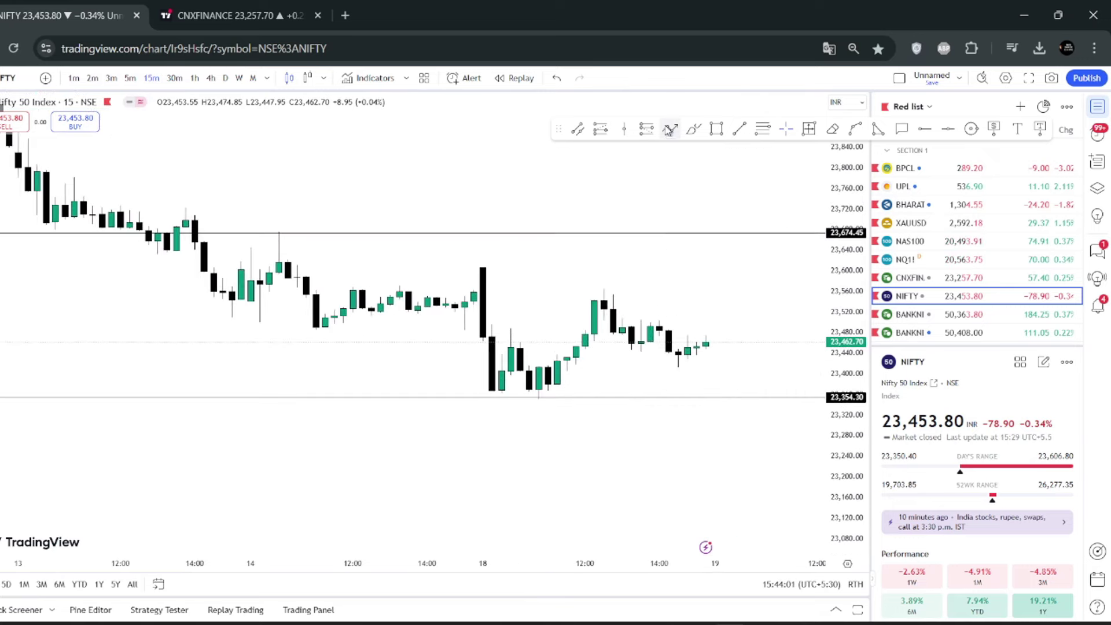
Draw a bullish projected path from the last candle that pulls back, breaks above 23,674.45, retests it and ends at about 23,830.
{"action": "left_click", "coordinate": [715, 343]}
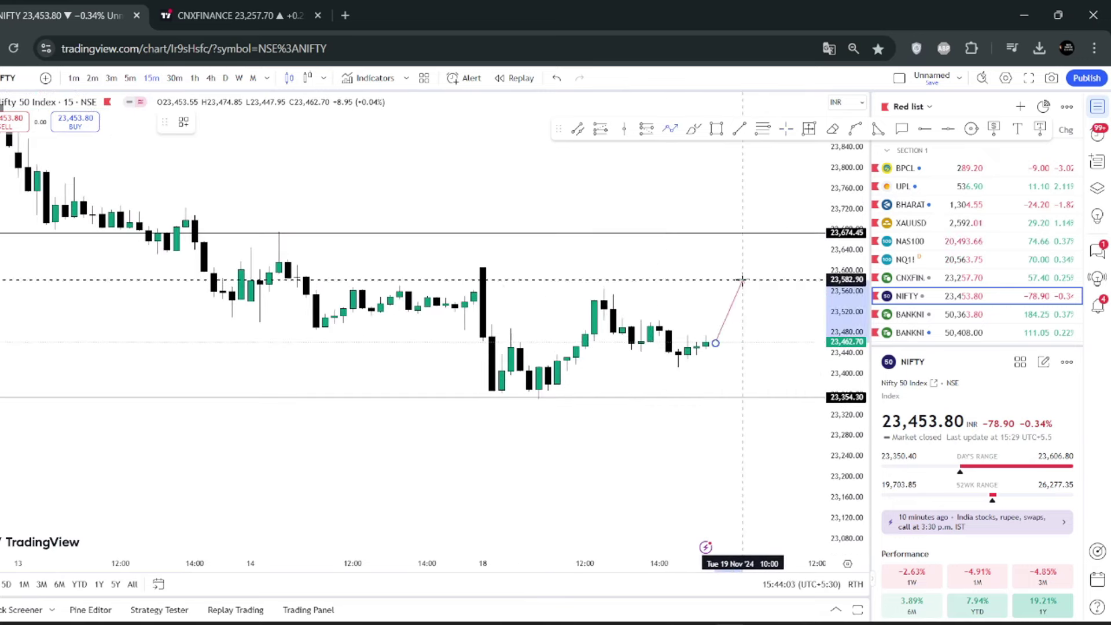
{"action": "left_click", "coordinate": [742, 275]}
{"action": "left_click", "coordinate": [762, 306]}
{"action": "left_click", "coordinate": [789, 206]}
{"action": "left_click", "coordinate": [798, 234]}
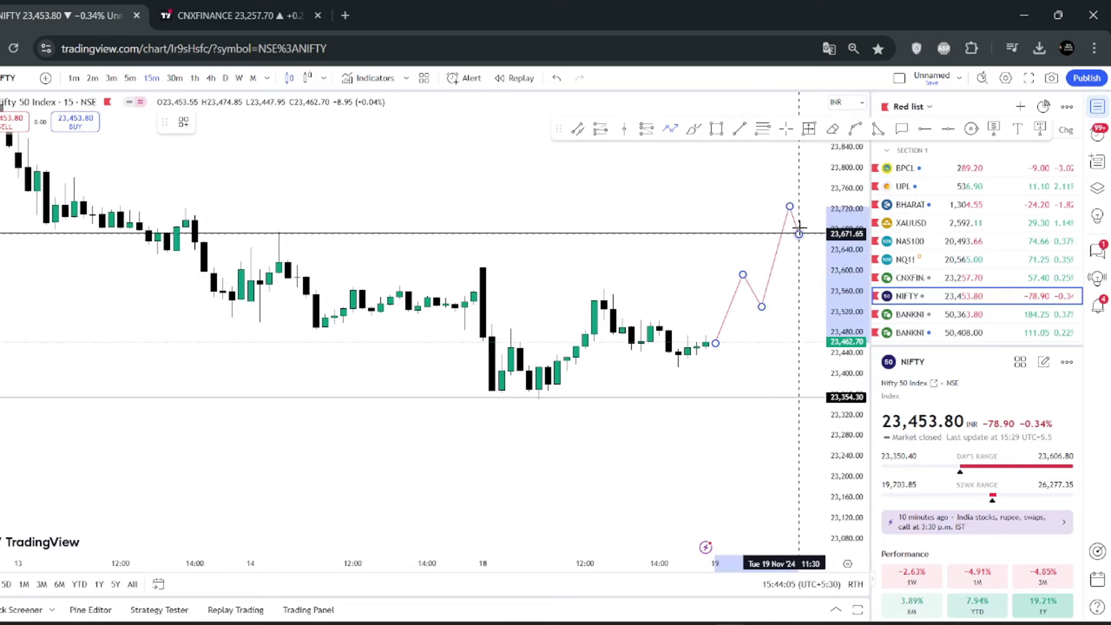
{"action": "double_click", "coordinate": [819, 150]}
Draw a bearish projected path from the last candle to about 23,316, back above the 23,354.30 level, and down to about 23,270.
{"action": "left_click_drag", "start_coordinate": [714, 199], "coordinate": [570, 203]}
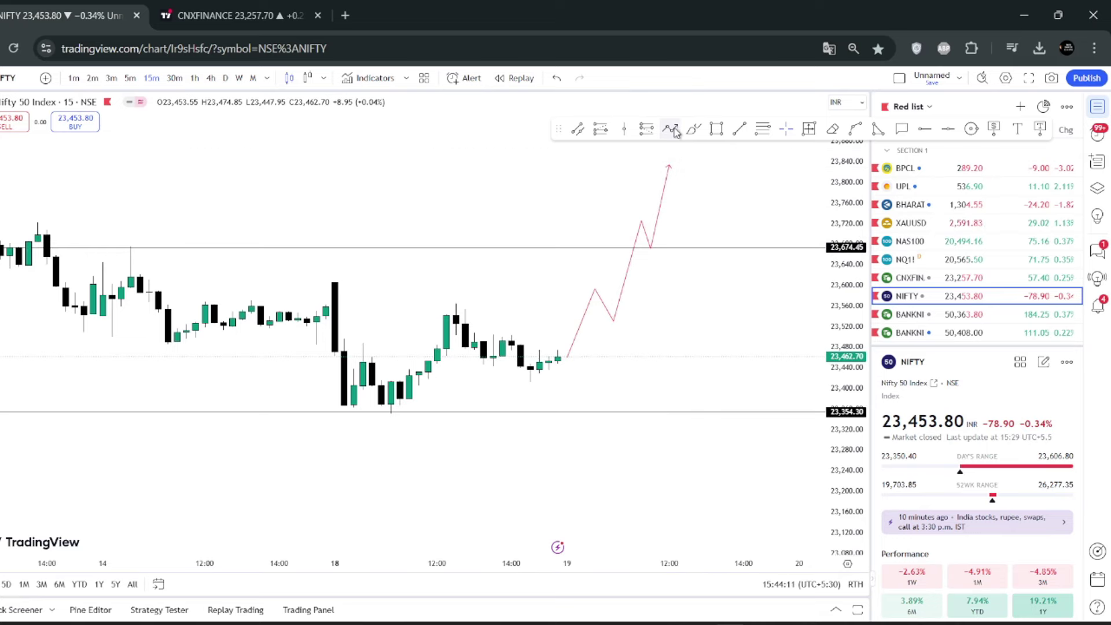
{"action": "left_click", "coordinate": [557, 358]}
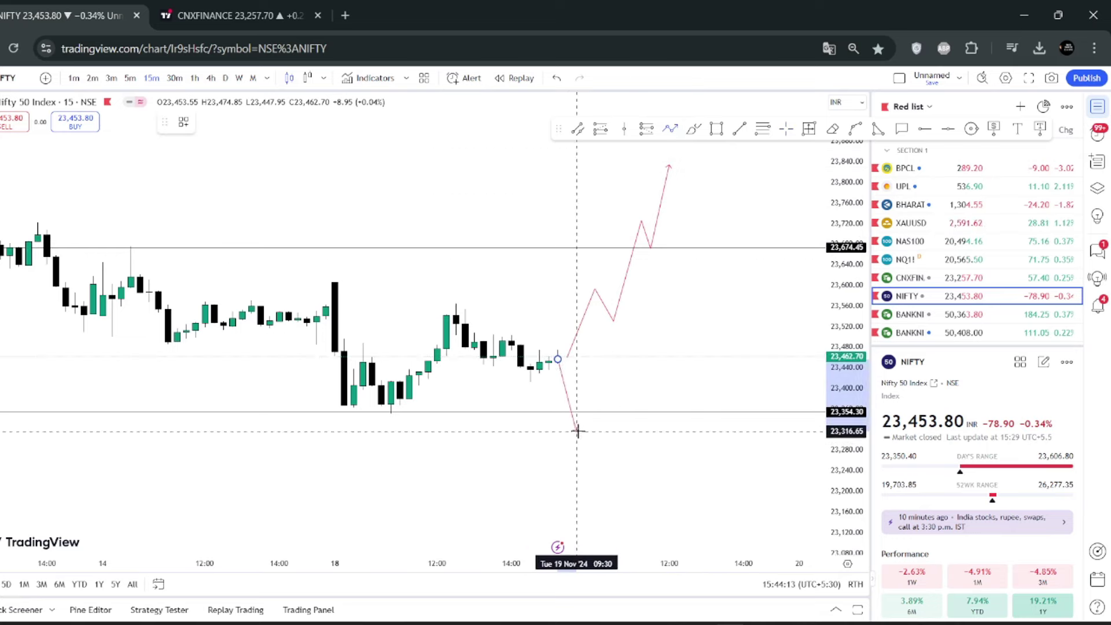
{"action": "left_click", "coordinate": [576, 431]}
{"action": "left_click", "coordinate": [603, 398]}
{"action": "double_click", "coordinate": [622, 461]}
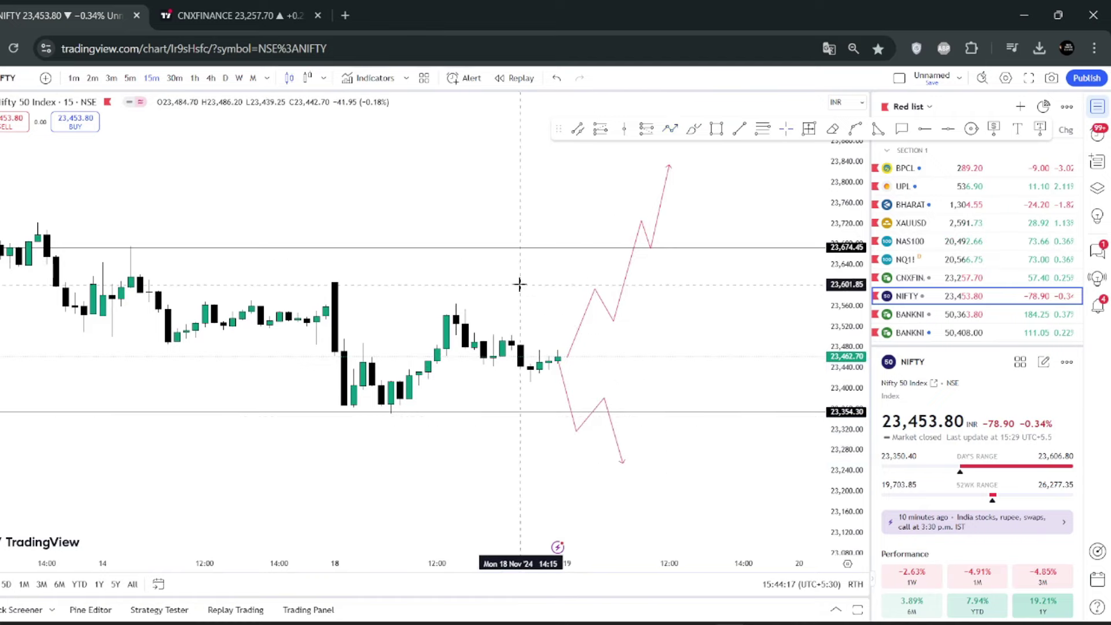
Draw a rectangular zone from 23,723.70 down to the 23,674.45 level, extending from the November 13 swing high into the November 19 session.
{"action": "scroll", "coordinate": [376, 307], "scroll_direction": "down", "scroll_amount": 1}
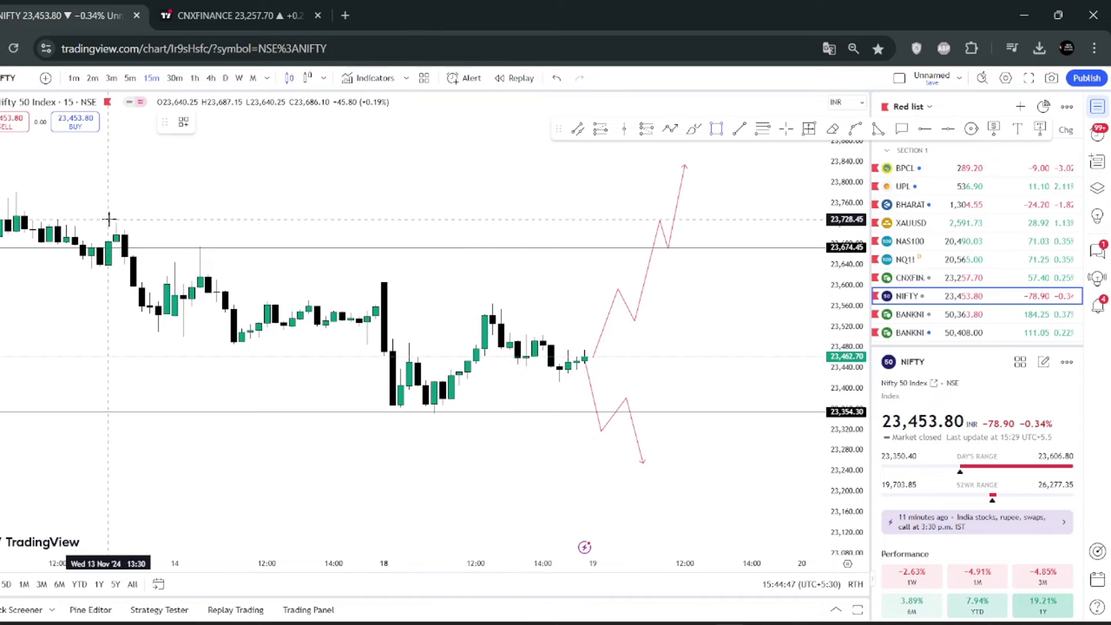
{"action": "mouse_move", "coordinate": [116, 222]}
{"action": "left_mouse_down"}
{"action": "mouse_move", "coordinate": [235, 253]}
{"action": "mouse_move", "coordinate": [326, 246]}
{"action": "left_mouse_up"}
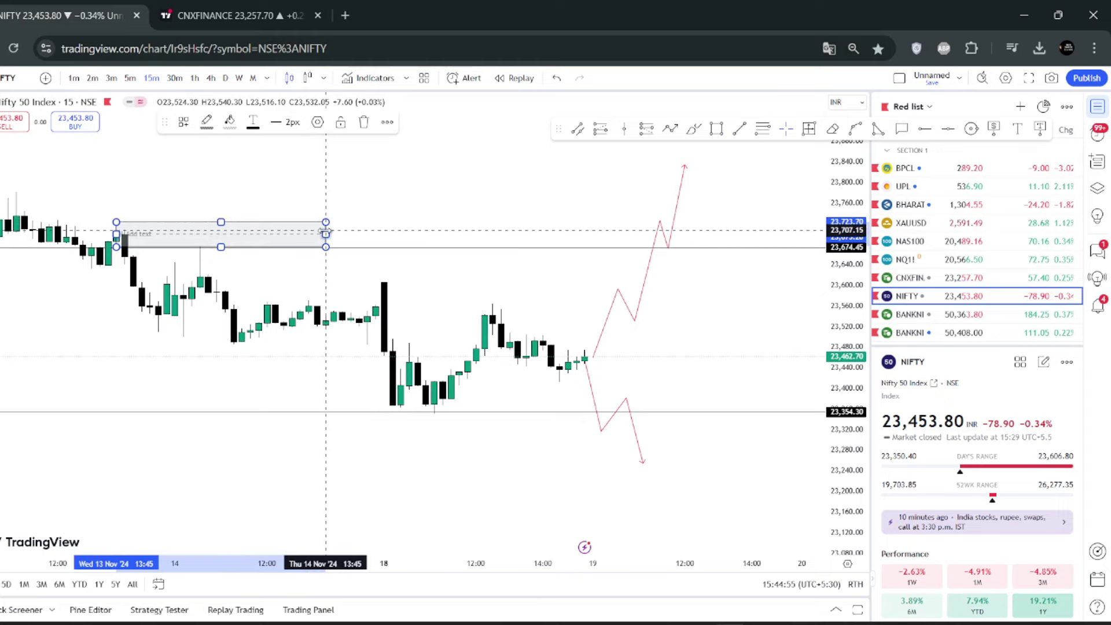
{"action": "left_click_drag", "start_coordinate": [325, 222], "coordinate": [727, 222]}
{"action": "left_click", "coordinate": [686, 327]}
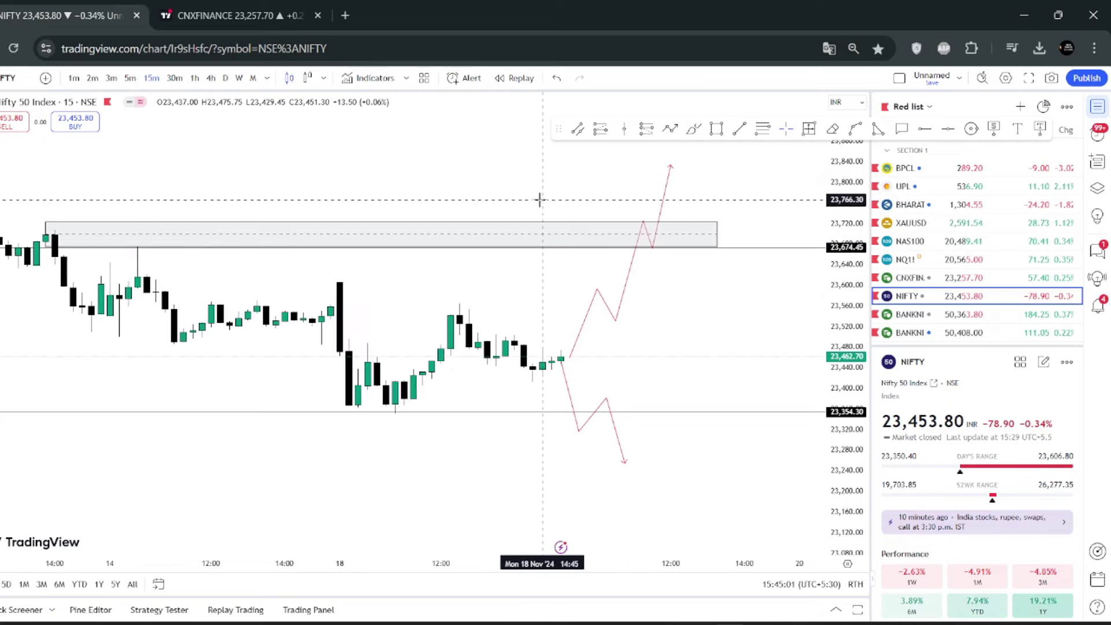
Remove all five drawings from the NIFTY chart.
{"action": "scroll", "coordinate": [587, 244], "scroll_direction": "up", "scroll_amount": 1}
{"action": "left_click", "coordinate": [2, 433]}
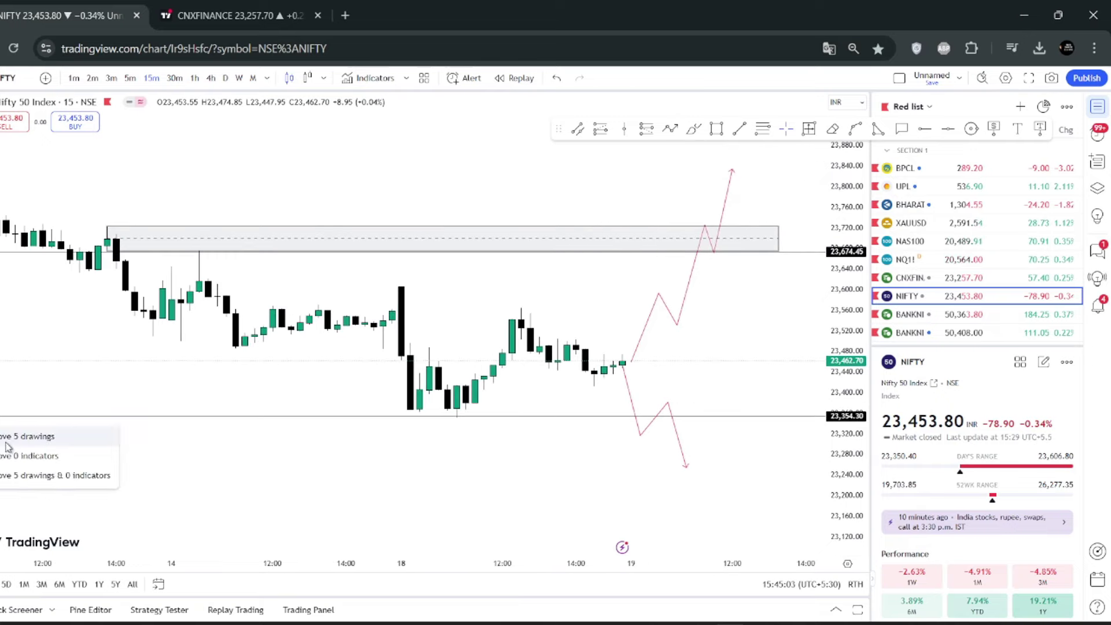
{"action": "left_click", "coordinate": [12, 435]}
Place horizontal lines on the NIFTY chart at 23,353.35 and 23,722.55.
{"action": "scroll", "coordinate": [442, 305], "scroll_direction": "down", "scroll_amount": 2}
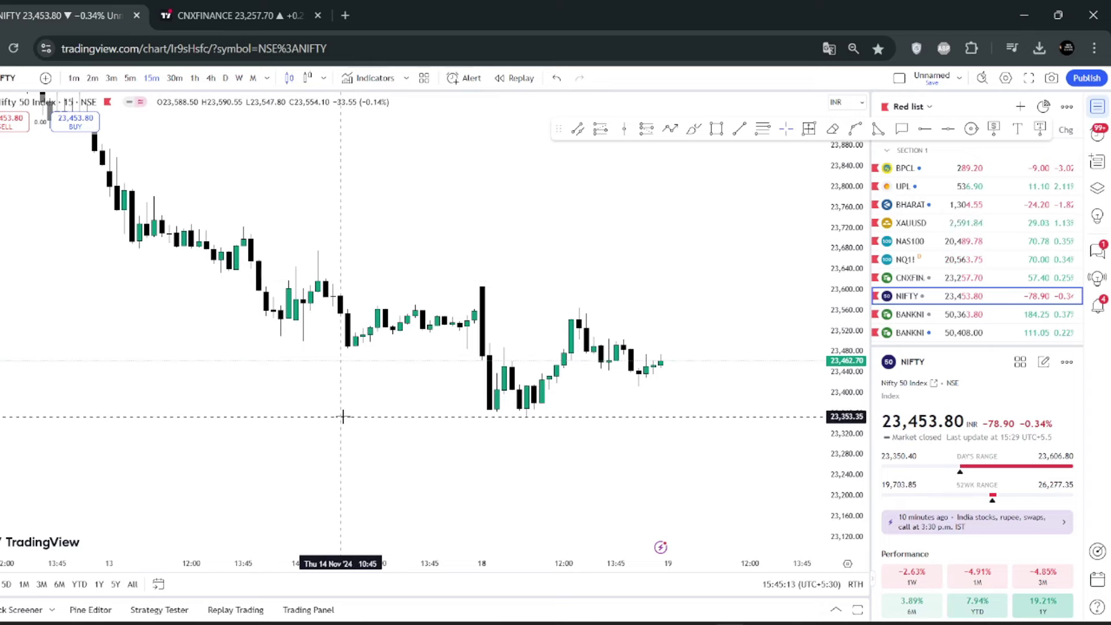
{"action": "left_click", "coordinate": [343, 416]}
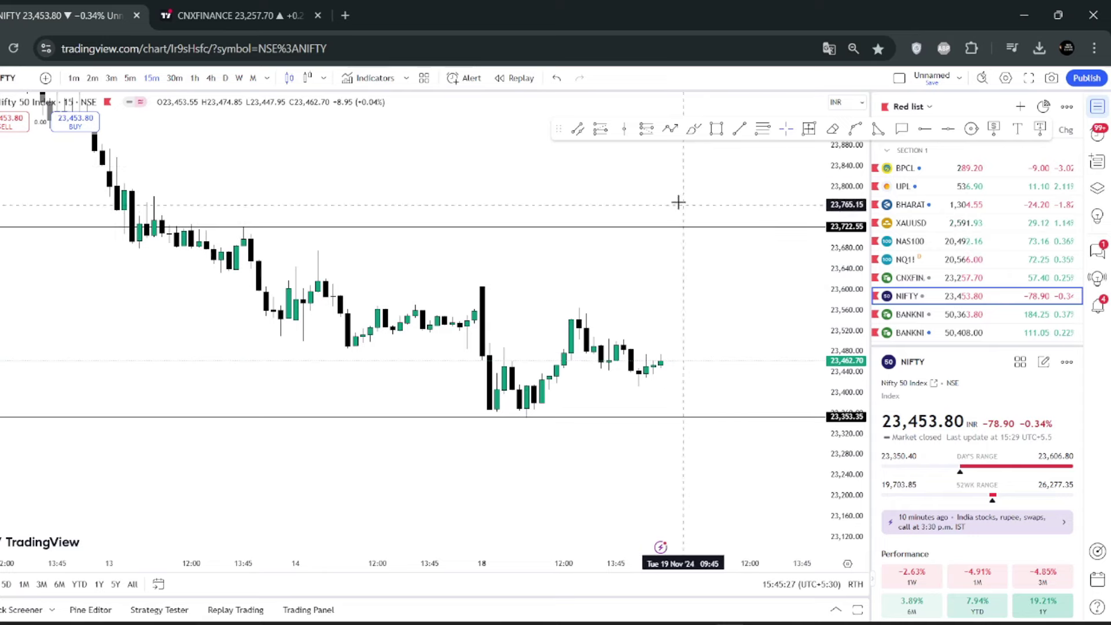
{"action": "left_click_drag", "start_coordinate": [678, 202], "coordinate": [516, 253]}
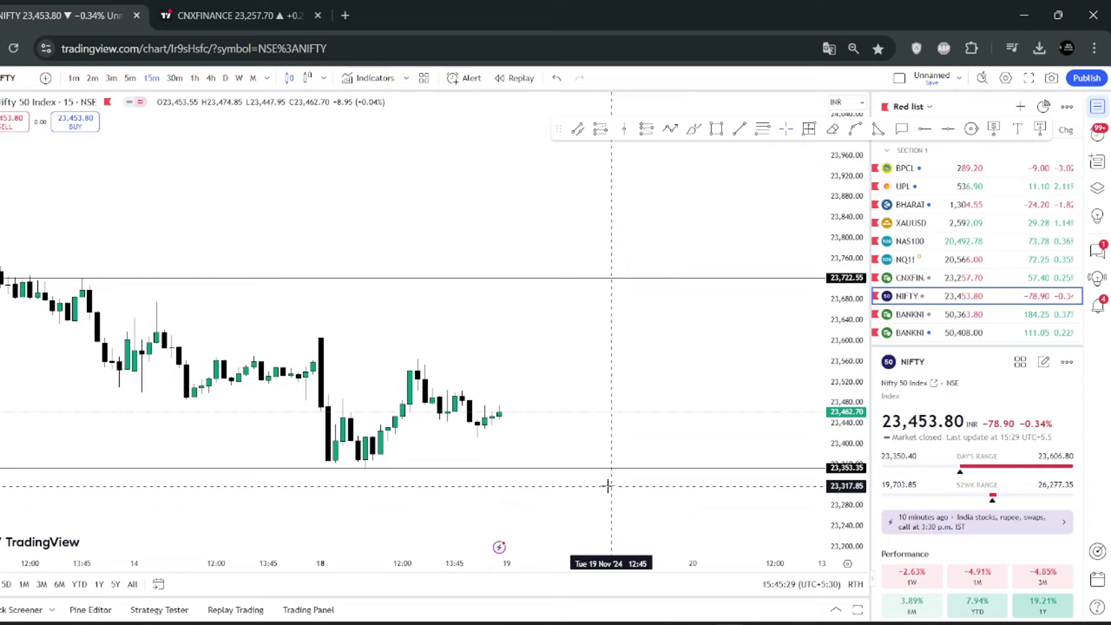
{"action": "left_click_drag", "start_coordinate": [550, 413], "coordinate": [567, 345]}
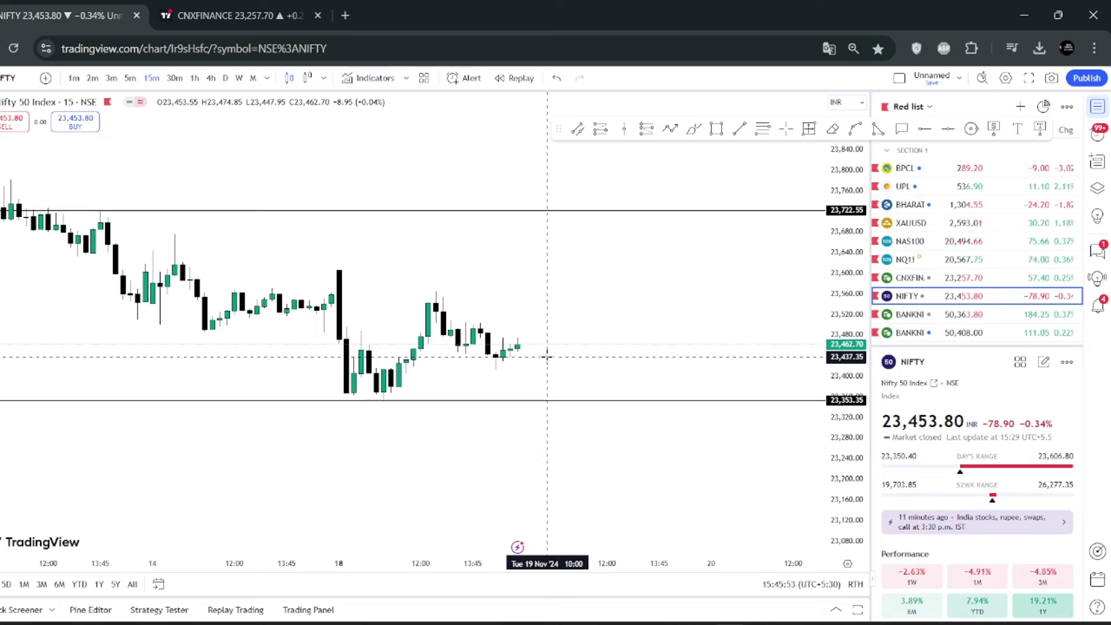
{"action": "scroll", "coordinate": [573, 339], "scroll_direction": "down", "scroll_amount": 2}
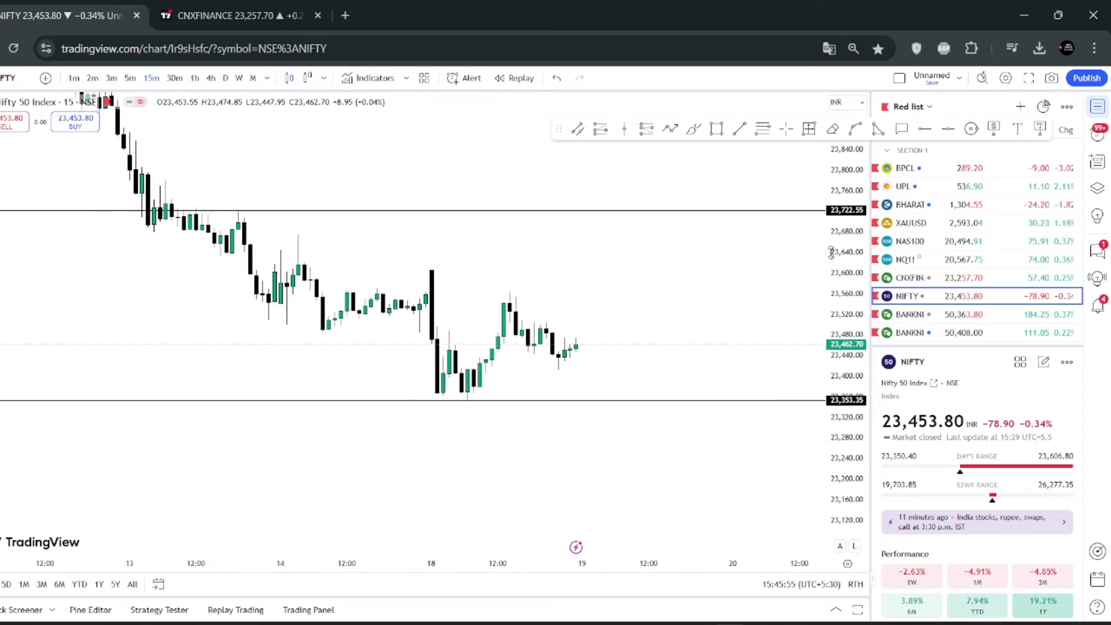
{"action": "left_click_drag", "start_coordinate": [831, 252], "coordinate": [803, 331]}
Switch the chart to BANKNIFTY and place horizontal lines at 49,905.15 and 49,752.25.
{"action": "left_click", "coordinate": [909, 314]}
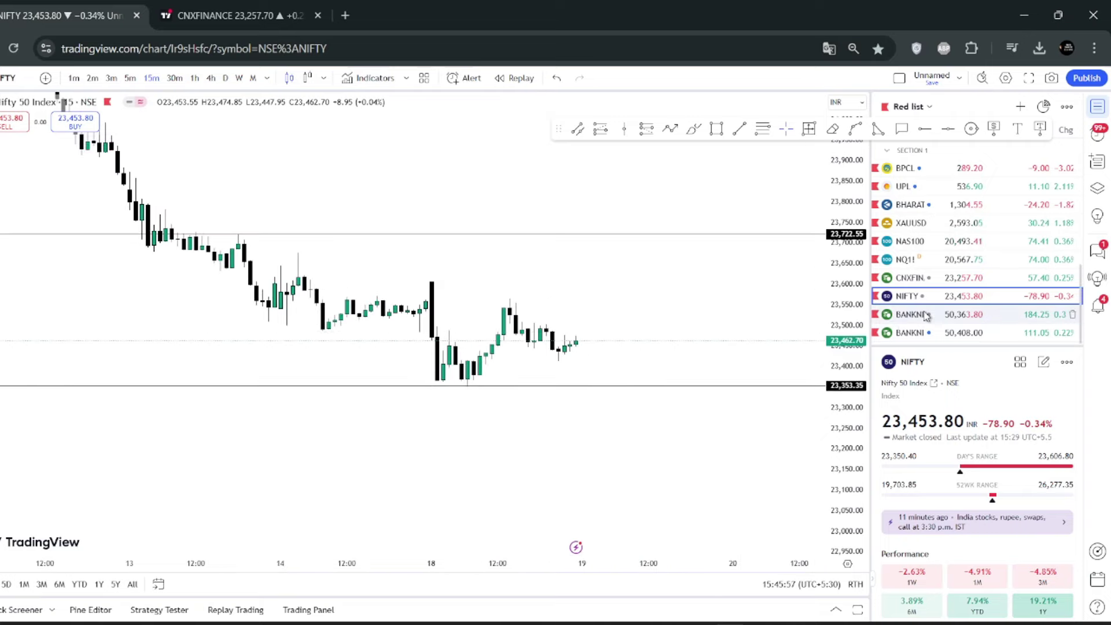
{"action": "scroll", "coordinate": [672, 384], "scroll_direction": "down", "scroll_amount": 3}
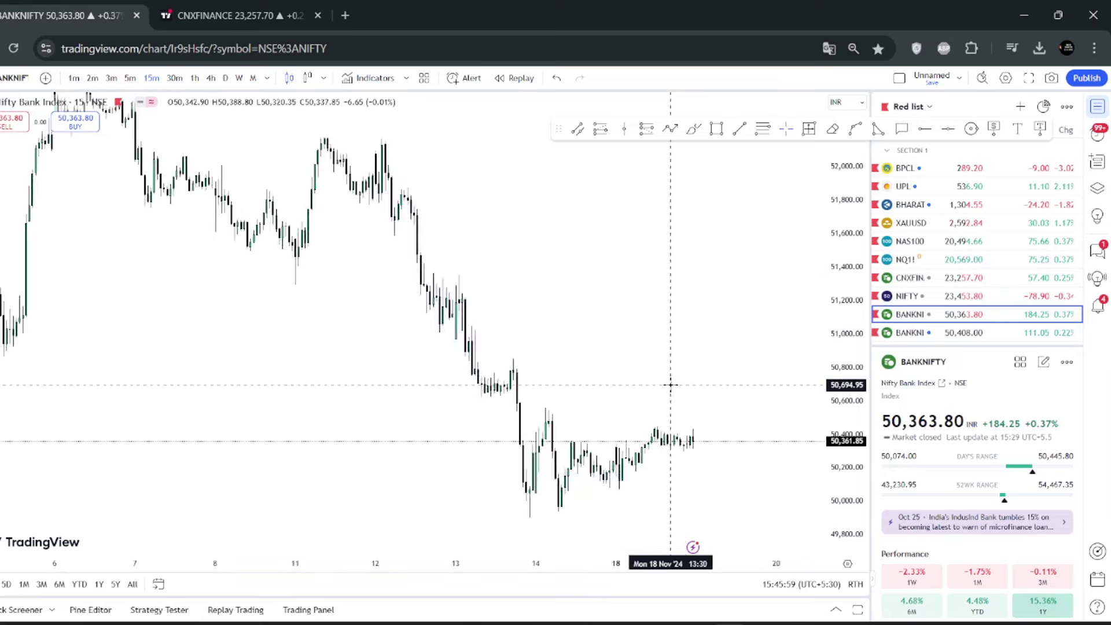
{"action": "scroll", "coordinate": [581, 318], "scroll_direction": "up", "scroll_amount": 2}
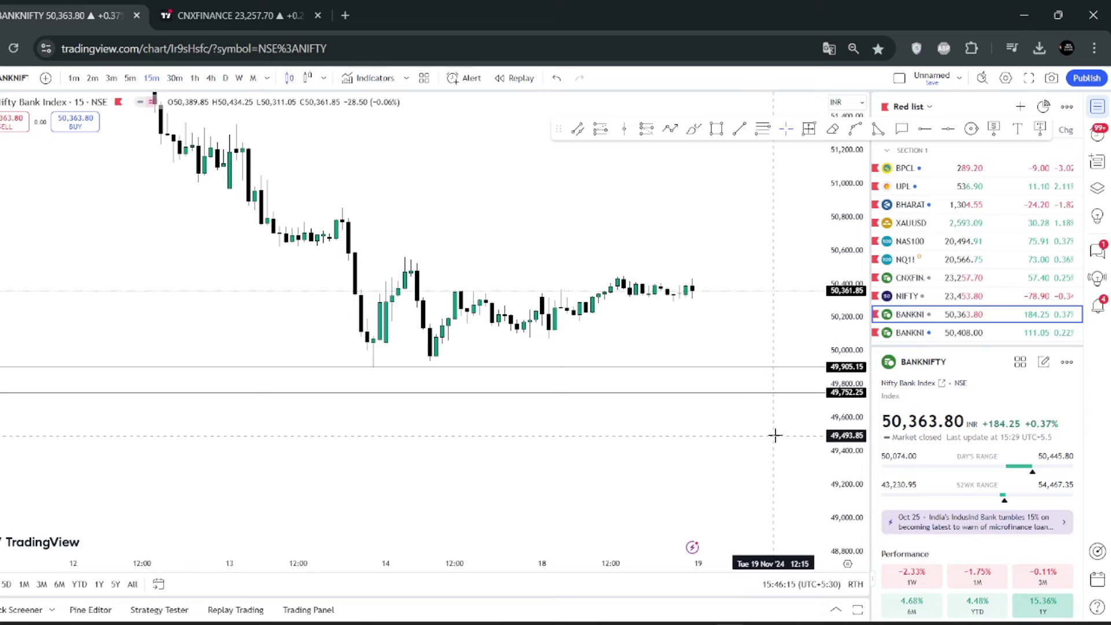
{"action": "scroll", "coordinate": [775, 435], "scroll_direction": "up", "scroll_amount": 2}
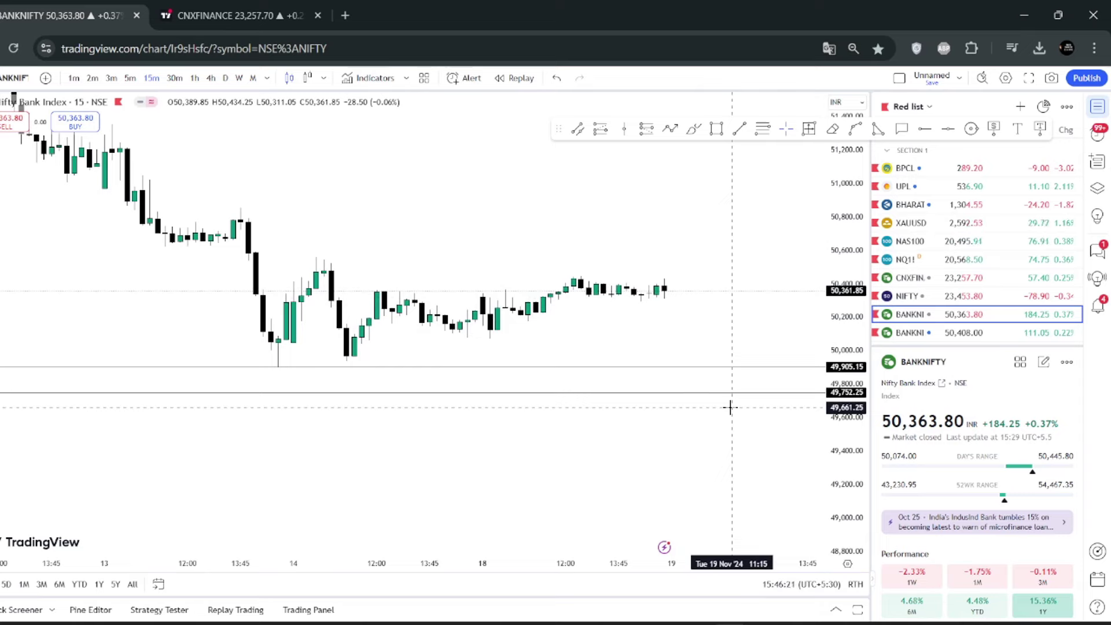
{"action": "scroll", "coordinate": [730, 407], "scroll_direction": "down", "scroll_amount": 2}
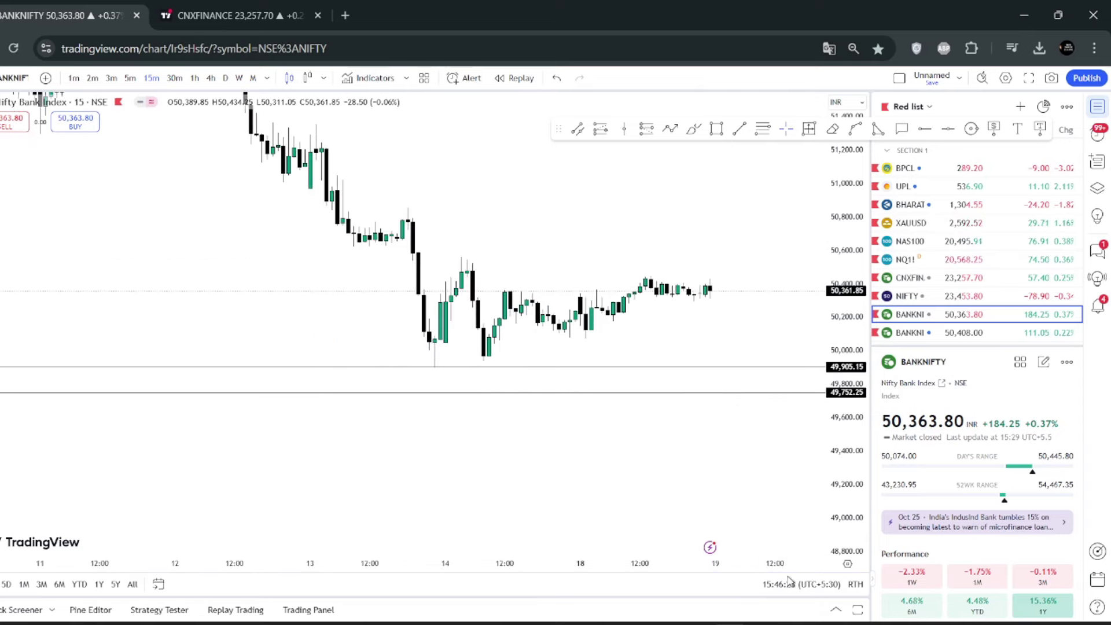
Switch to the Master trades channel, highlight the Bnf level 50000 in the November 18 message, and return to the chart.
{"action": "left_click", "coordinate": [561, 489]}
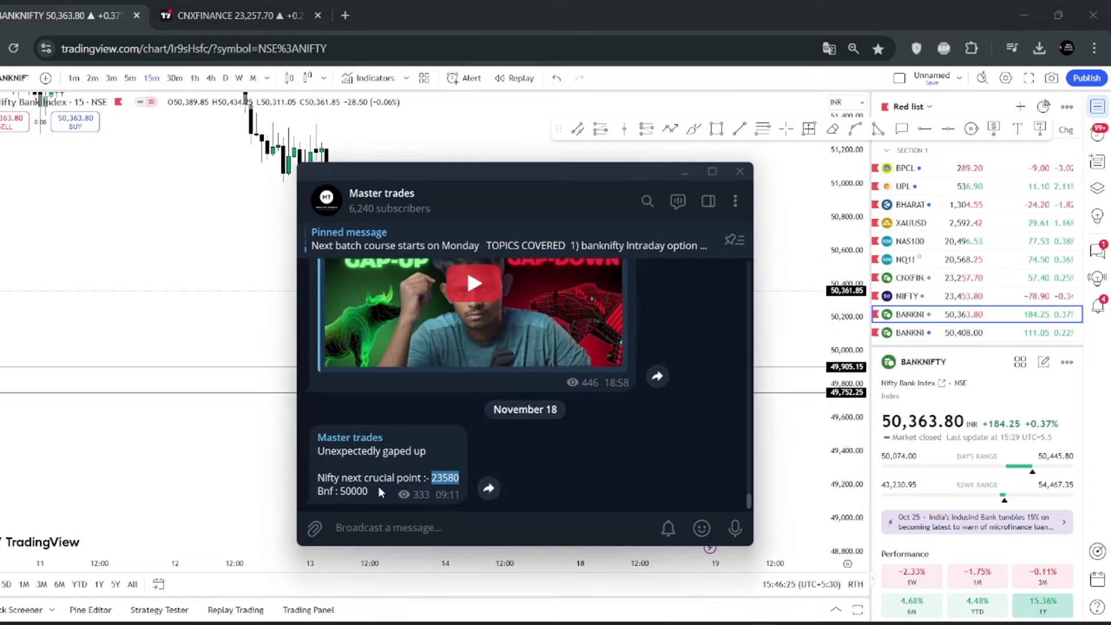
{"action": "double_click", "coordinate": [354, 491]}
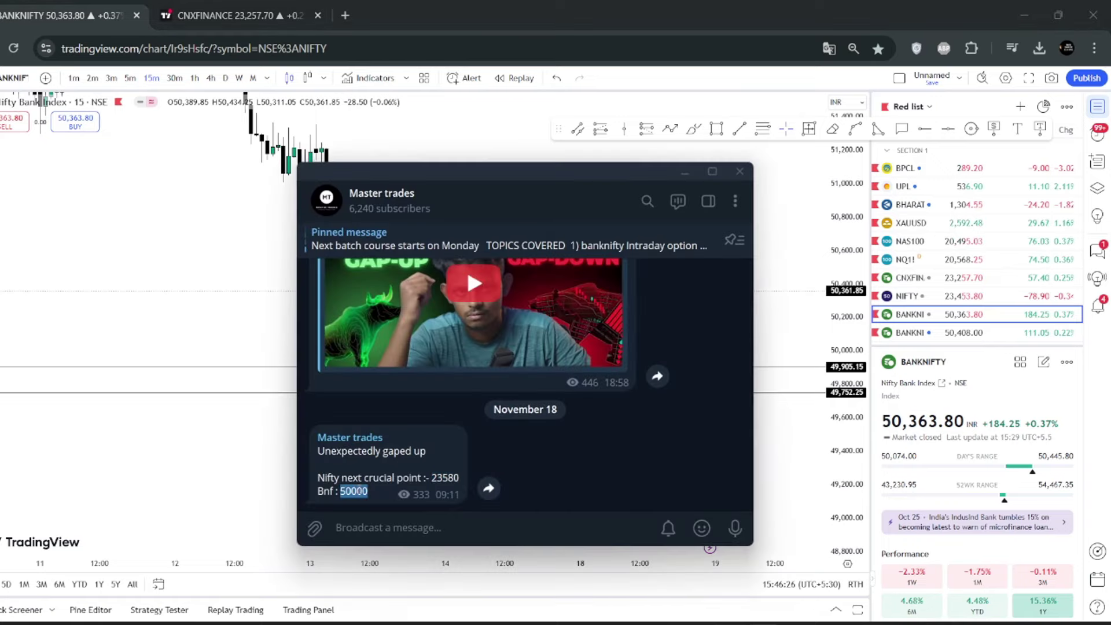
{"action": "left_click", "coordinate": [682, 171]}
Place a horizontal line at 50,006.95 and draw a rectangular zone from about 50,540 to 50,448.55, extending it into November 19.
{"action": "scroll", "coordinate": [620, 325], "scroll_direction": "up", "scroll_amount": 1}
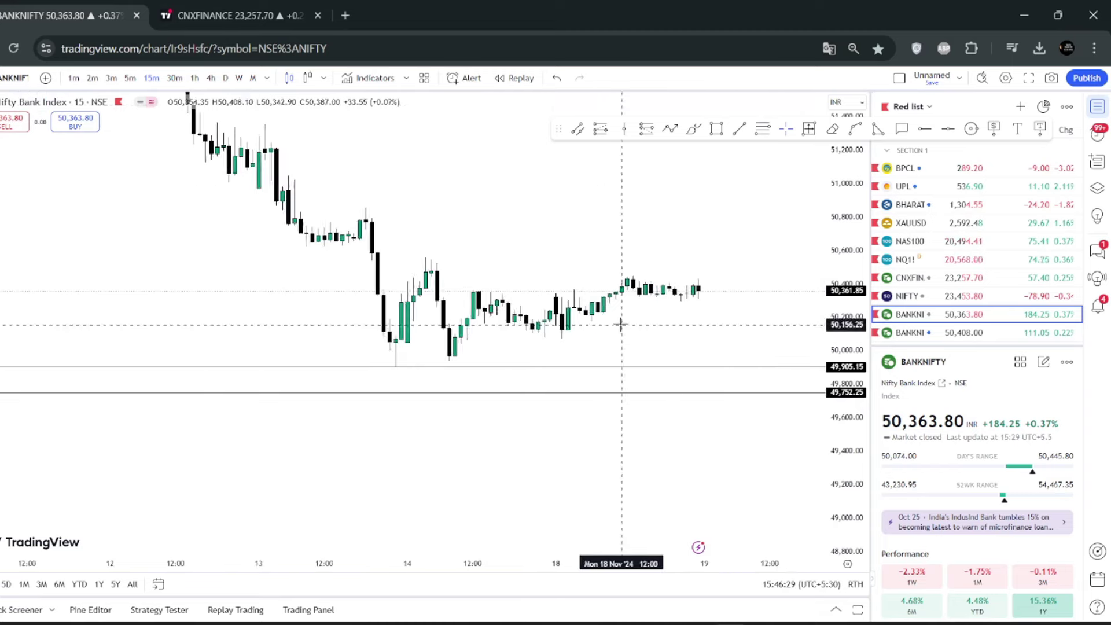
{"action": "scroll", "coordinate": [620, 325], "scroll_direction": "up", "scroll_amount": 3}
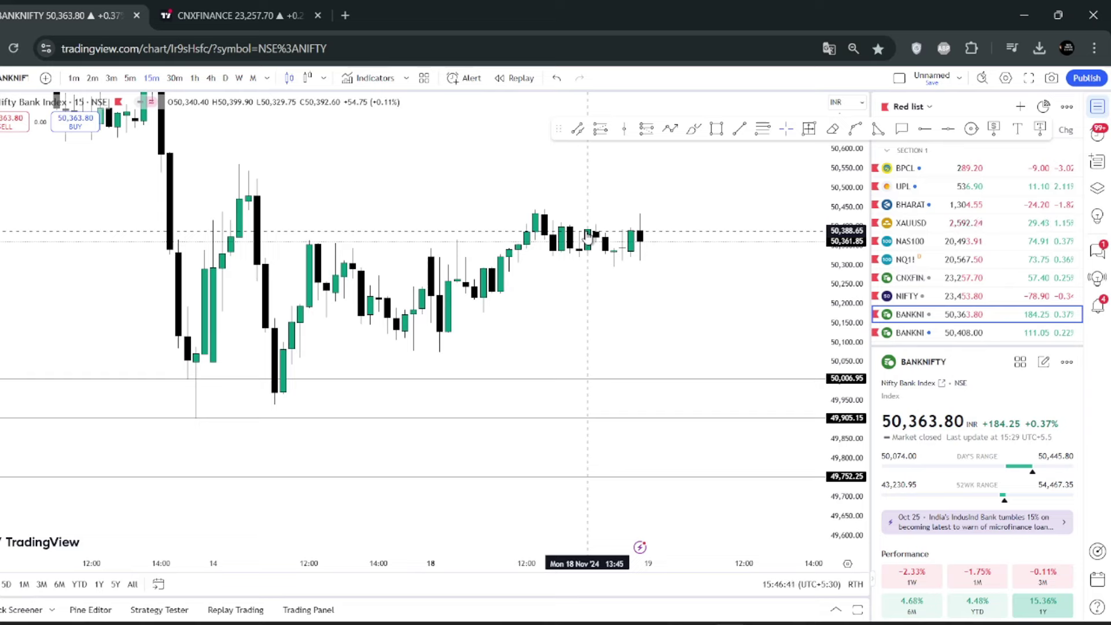
{"action": "left_click", "coordinate": [716, 128]}
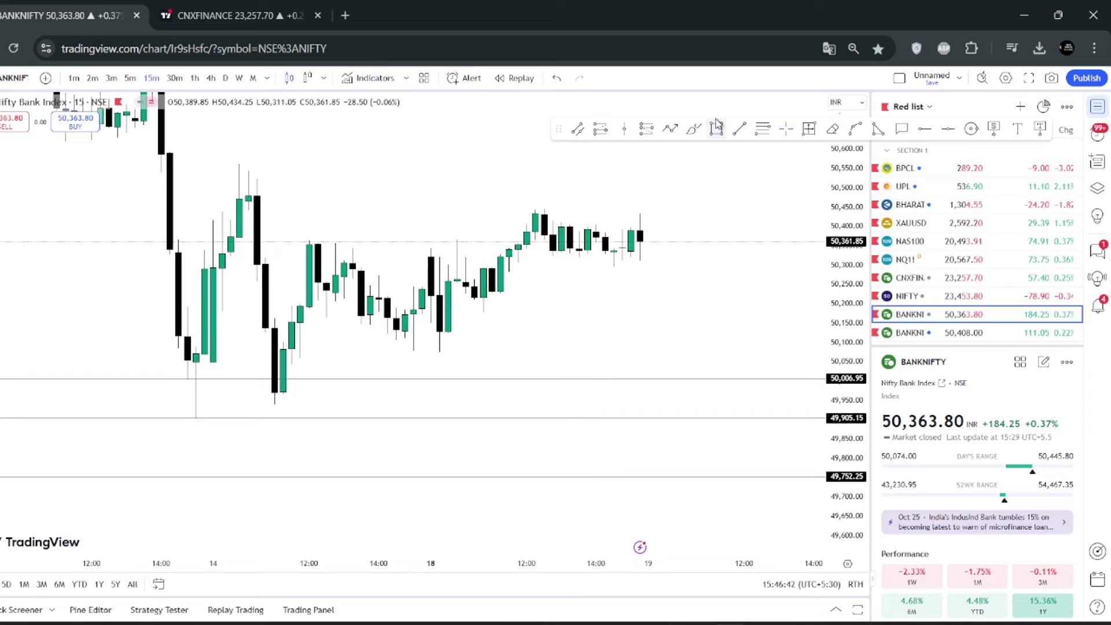
{"action": "left_click", "coordinate": [257, 173]}
{"action": "left_click", "coordinate": [353, 207]}
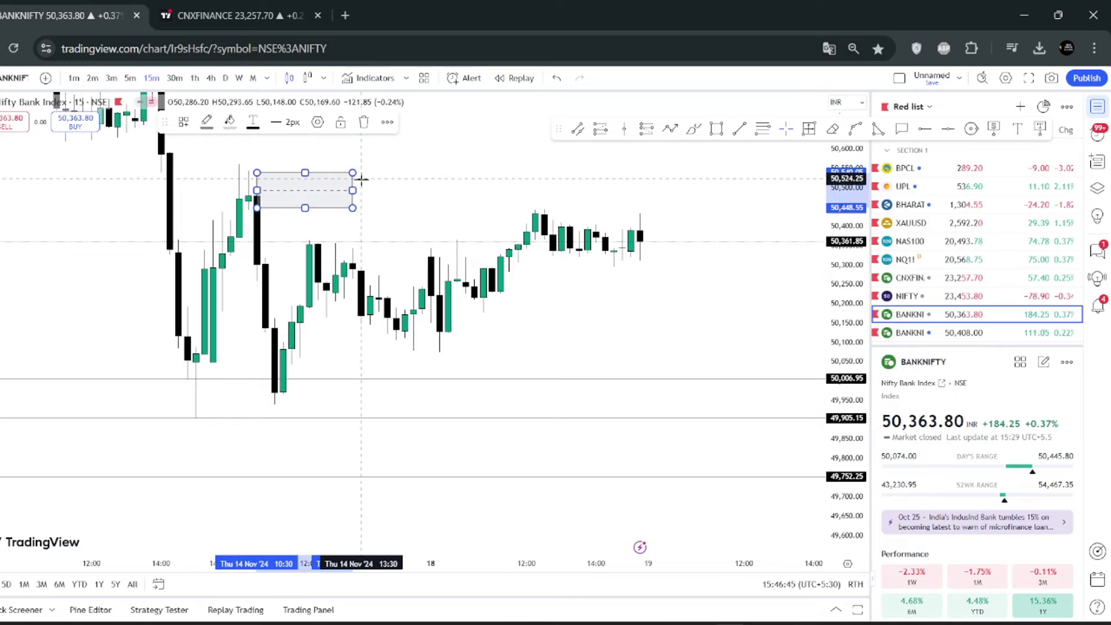
{"action": "left_click_drag", "start_coordinate": [352, 190], "coordinate": [778, 190]}
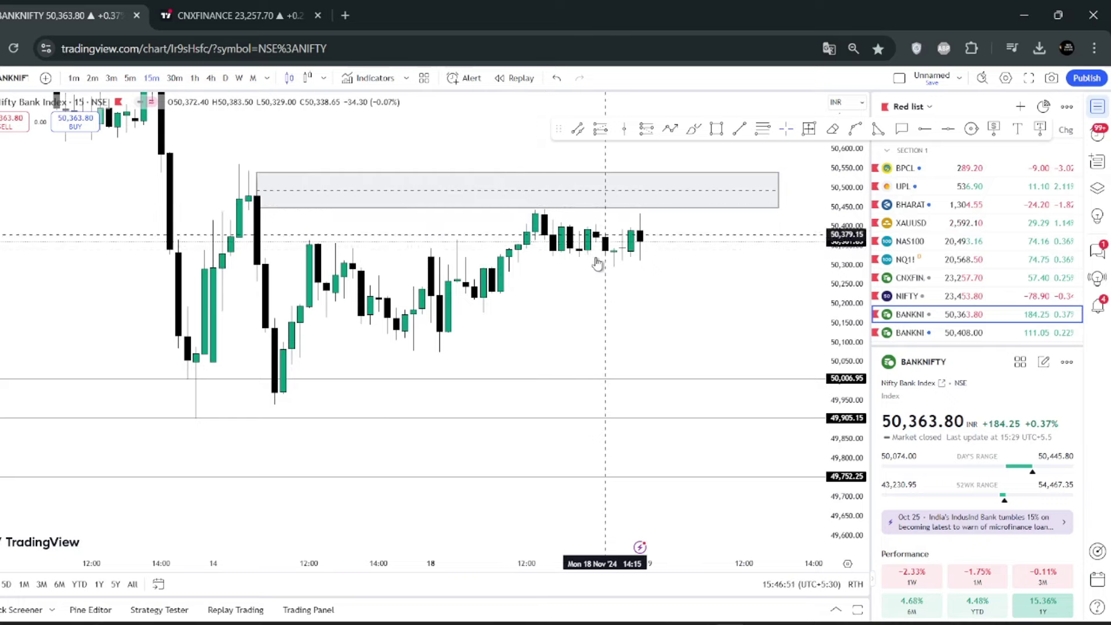
{"action": "scroll", "coordinate": [570, 257], "scroll_direction": "down", "scroll_amount": 2}
{"action": "scroll", "coordinate": [454, 272], "scroll_direction": "up", "scroll_amount": 1}
{"action": "left_click_drag", "start_coordinate": [463, 283], "coordinate": [396, 307]}
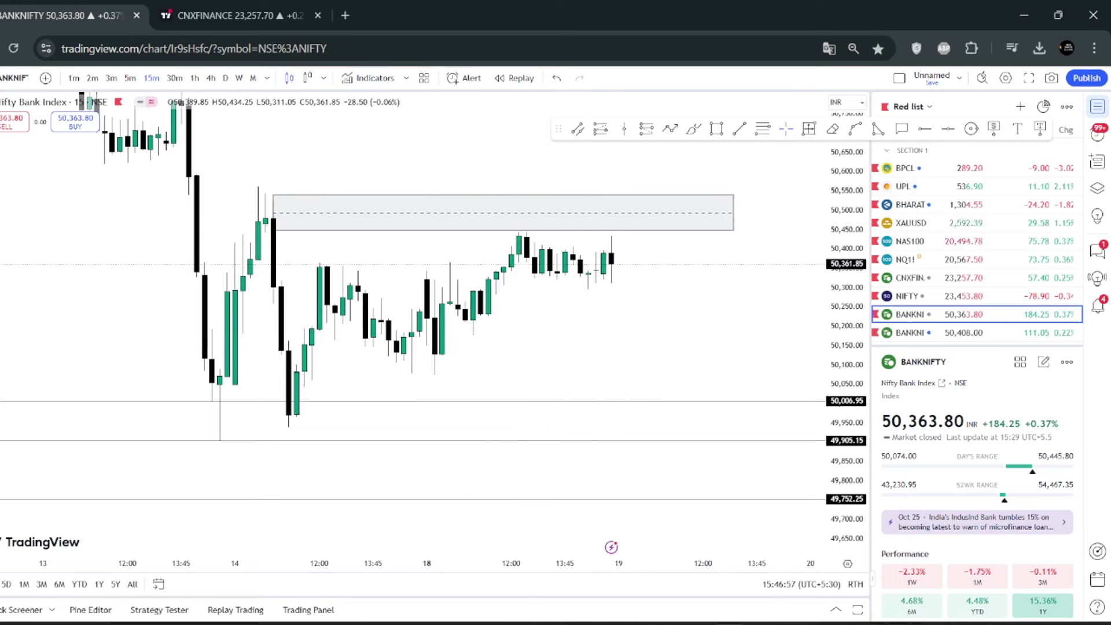
Clear all drawings from the BANKNIFTY chart and draw a rectangular zone from 50,558.80 down to the November 18 high, extending into November 19.
{"action": "left_click", "coordinate": [2, 437]}
{"action": "scroll", "coordinate": [347, 359], "scroll_direction": "down", "scroll_amount": 1}
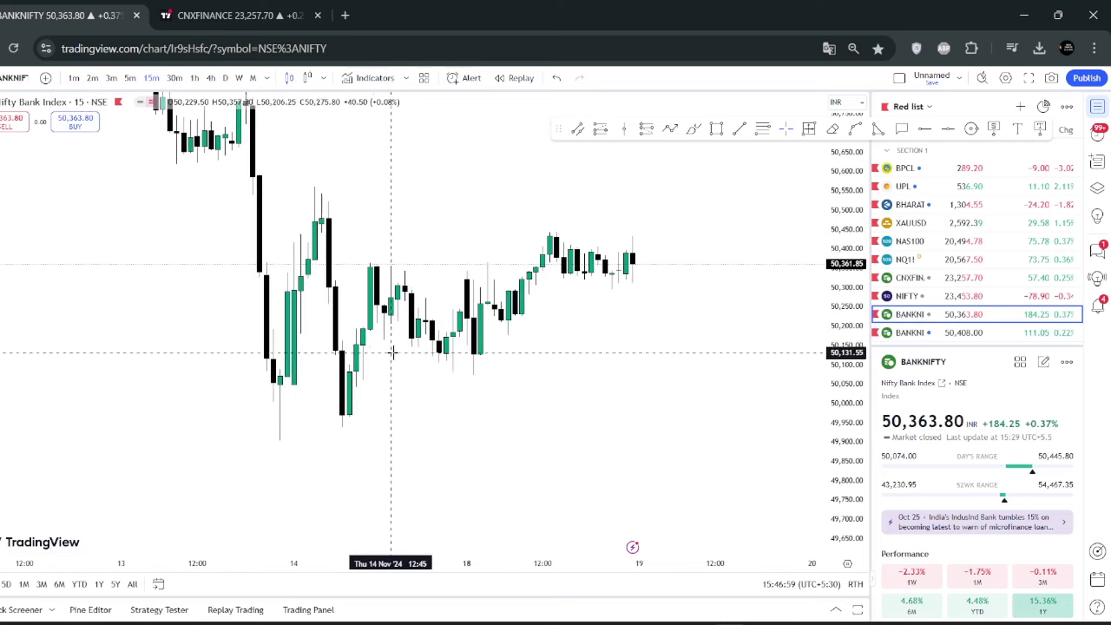
{"action": "scroll", "coordinate": [445, 324], "scroll_direction": "down", "scroll_amount": 3}
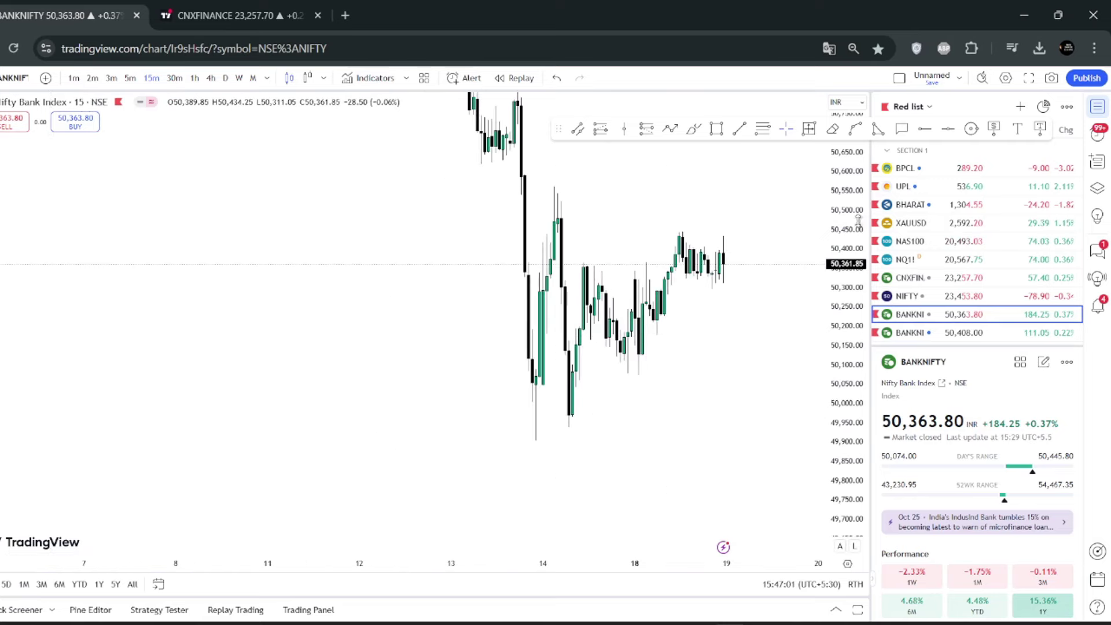
{"action": "scroll", "coordinate": [496, 415], "scroll_direction": "up", "scroll_amount": 4}
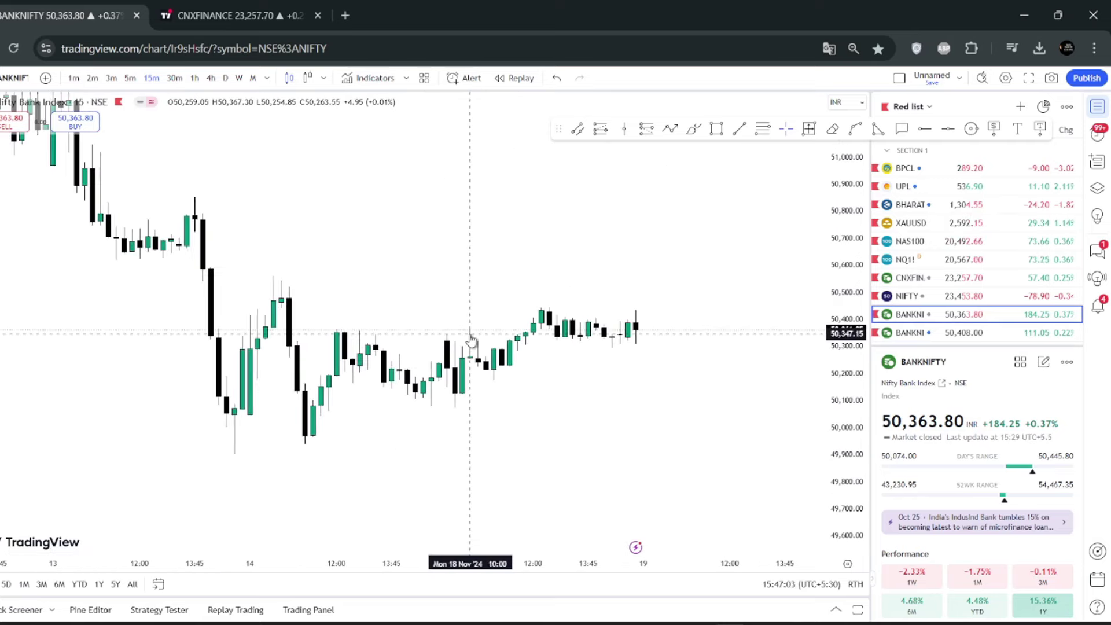
{"action": "left_click", "coordinate": [716, 127]}
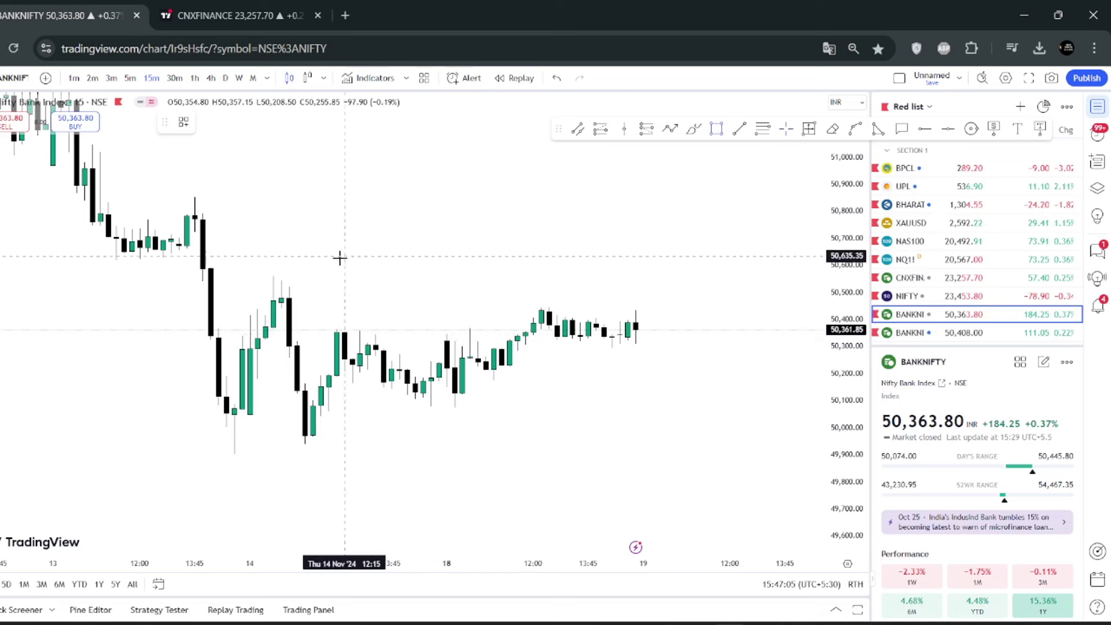
{"action": "mouse_move", "coordinate": [273, 277]}
{"action": "left_mouse_down"}
{"action": "mouse_move", "coordinate": [372, 310]}
{"action": "mouse_move", "coordinate": [409, 292]}
{"action": "mouse_move", "coordinate": [776, 273]}
{"action": "left_mouse_up"}
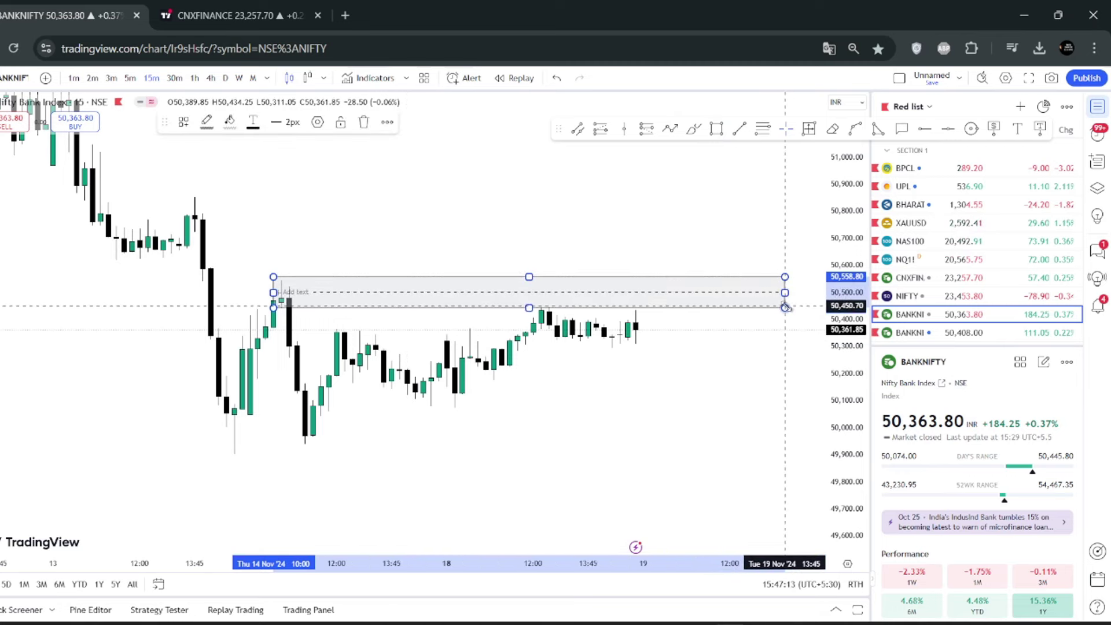
{"action": "left_click", "coordinate": [749, 339]}
Draw a bullish path from the last candle through the zone to about 50,675, back to about 50,516, and up to about 50,815.
{"action": "scroll", "coordinate": [744, 347], "scroll_direction": "up", "scroll_amount": 3}
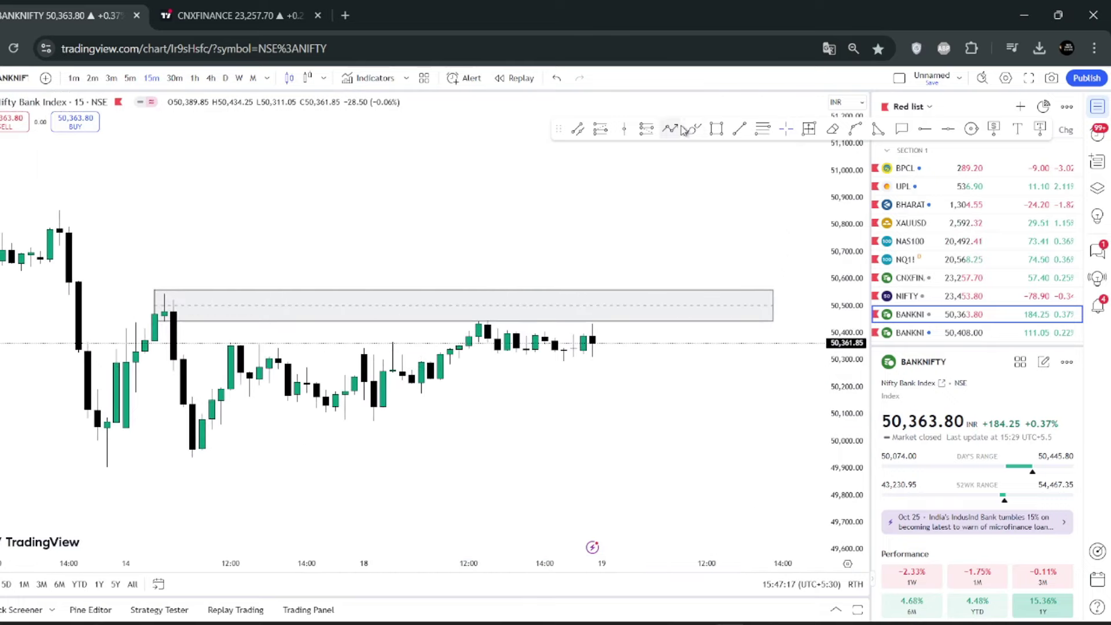
{"action": "left_click", "coordinate": [602, 332]}
{"action": "left_click", "coordinate": [621, 258]}
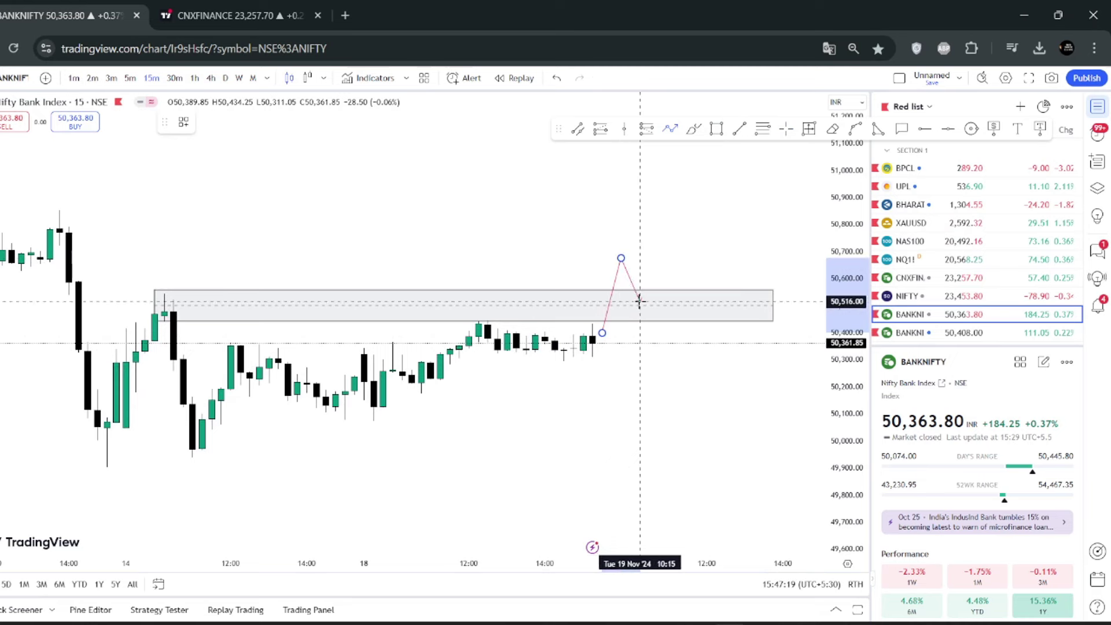
{"action": "left_click", "coordinate": [640, 301]}
{"action": "double_click", "coordinate": [659, 221]}
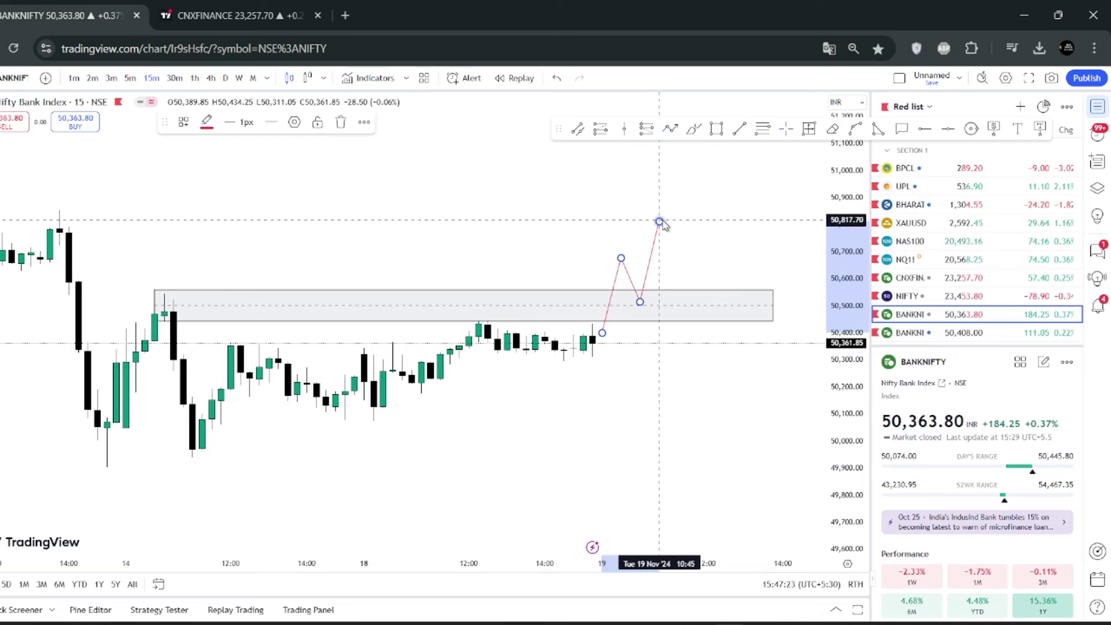
Place horizontal lines at 50,817.70 by the bullish path's end and at 50,561.05 along the zone's upper edge.
{"action": "scroll", "coordinate": [549, 249], "scroll_direction": "down", "scroll_amount": 2}
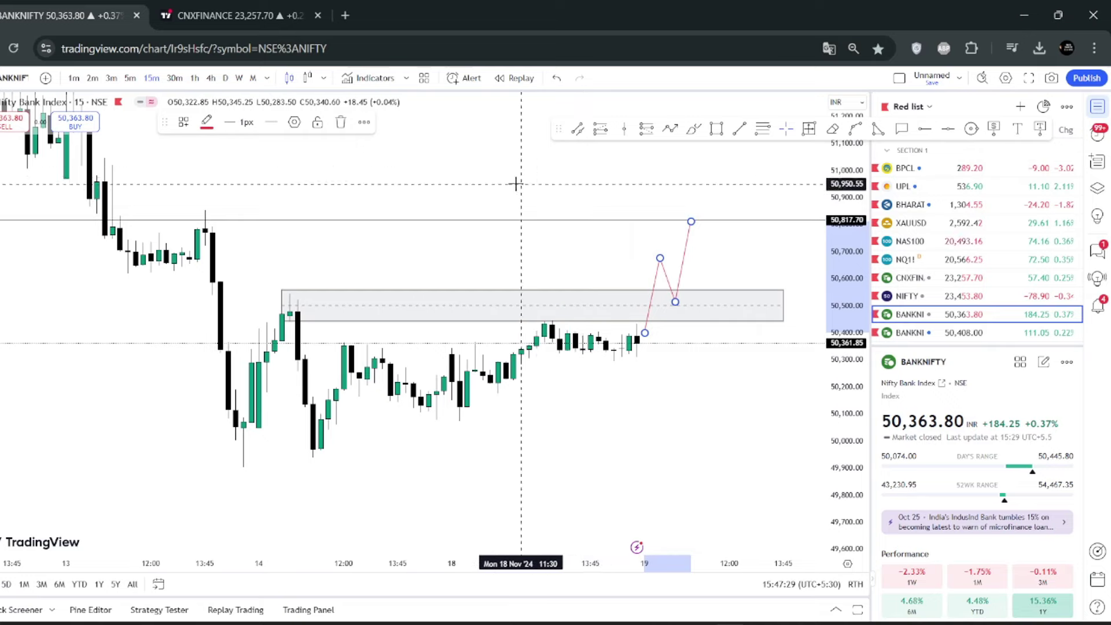
{"action": "left_click_drag", "start_coordinate": [504, 165], "coordinate": [500, 254]}
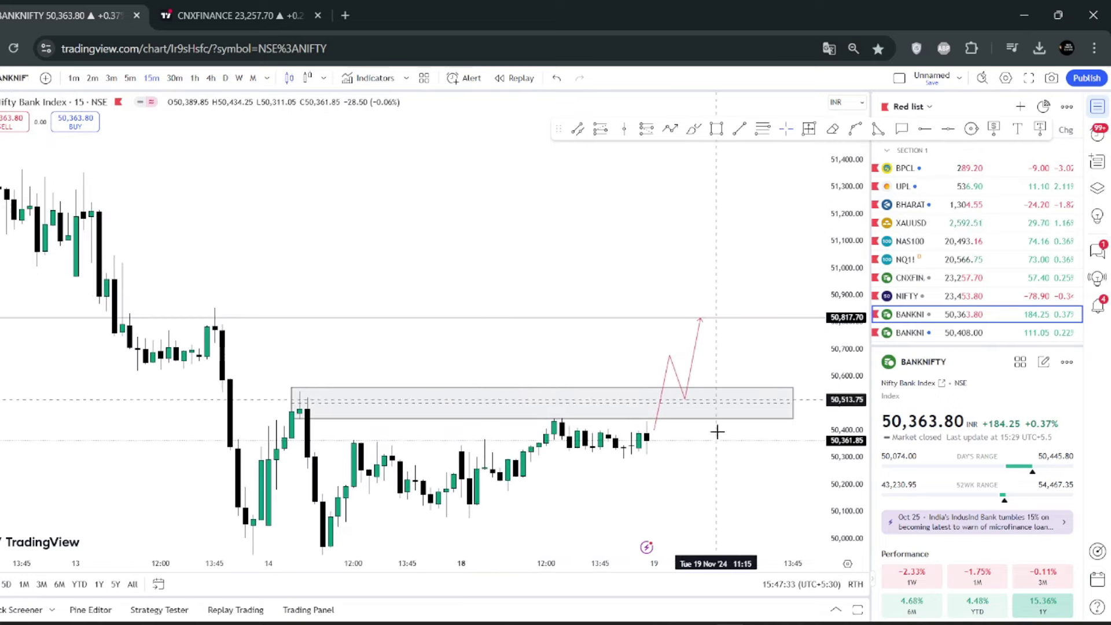
{"action": "left_click_drag", "start_coordinate": [701, 466], "coordinate": [697, 383]}
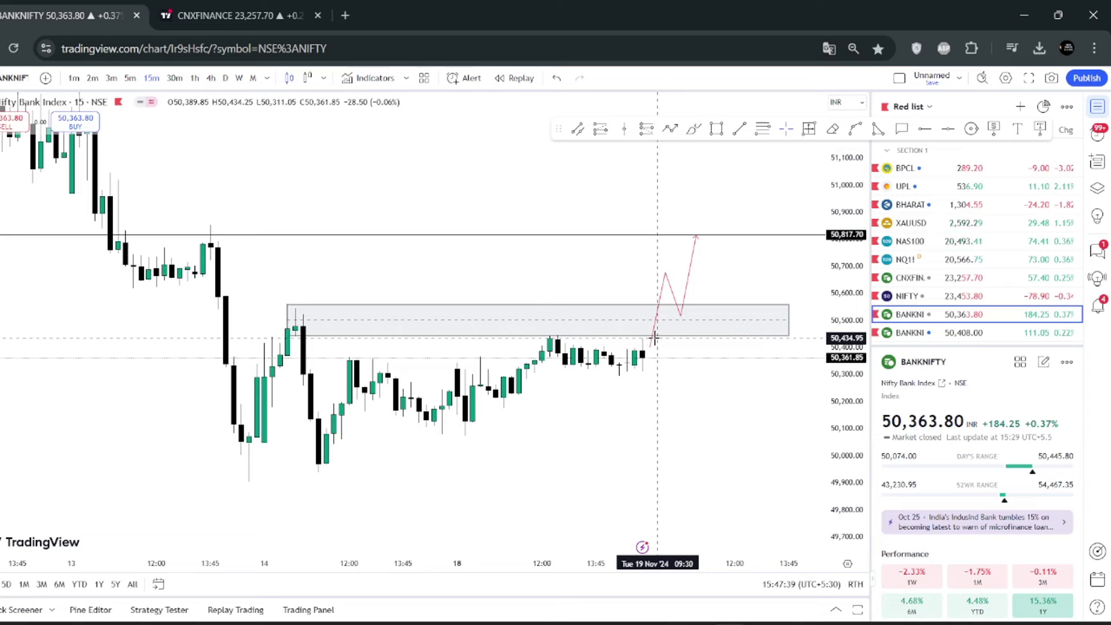
{"action": "left_click", "coordinate": [666, 311]}
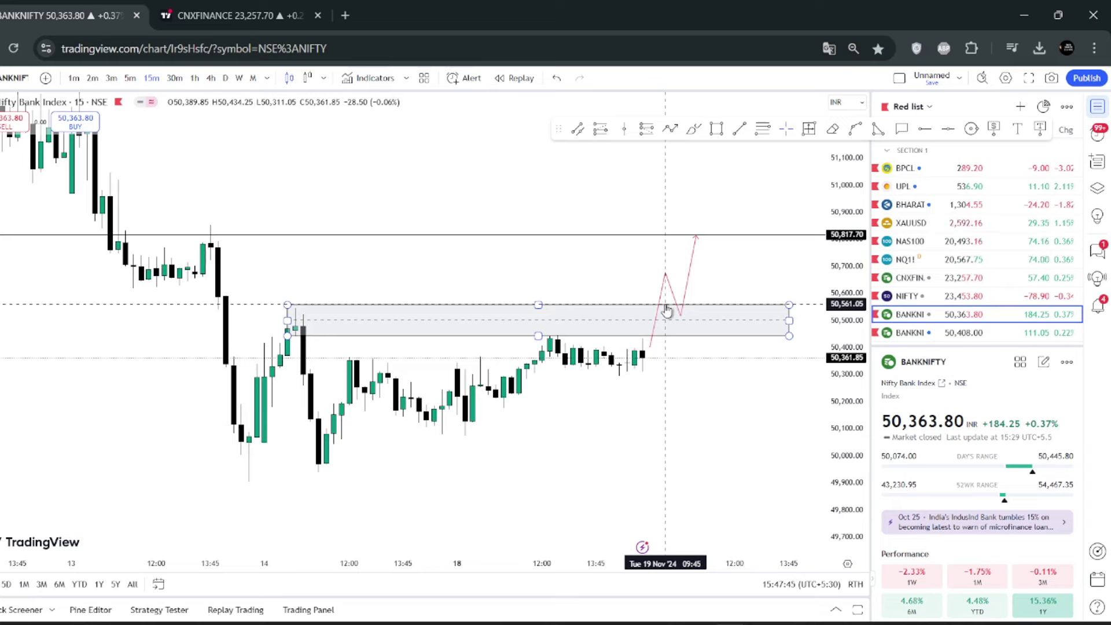
{"action": "left_click", "coordinate": [665, 298]}
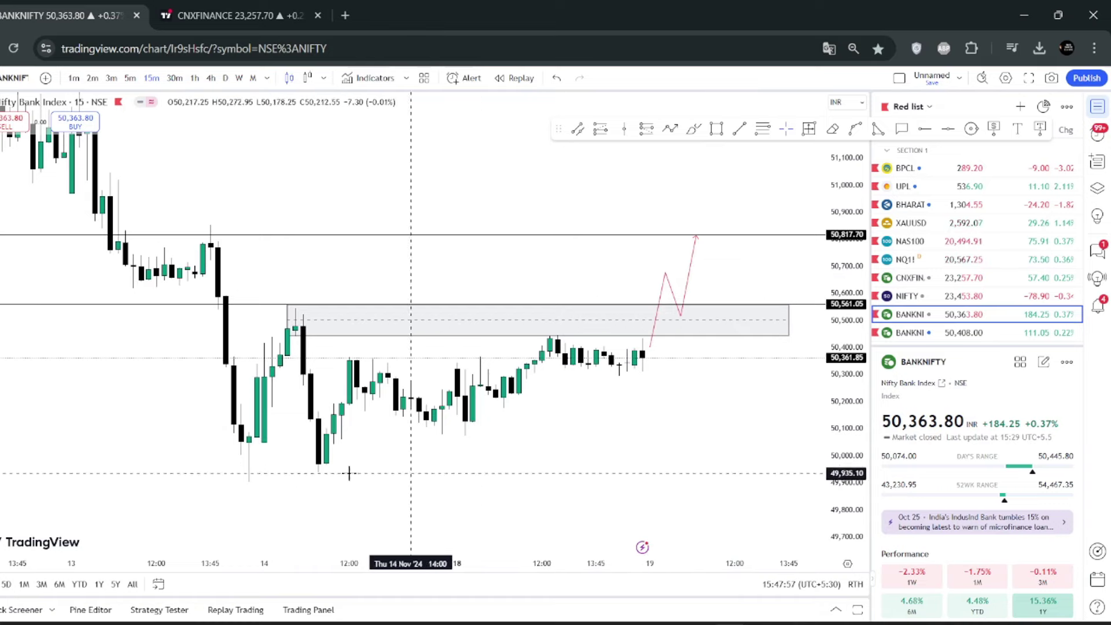
Draw a rising trendline from about 49,912.60 under the swing lows to about 50,400 on November 19, and place a horizontal line at 50,297.60.
{"action": "key", "text": "alt+t"}
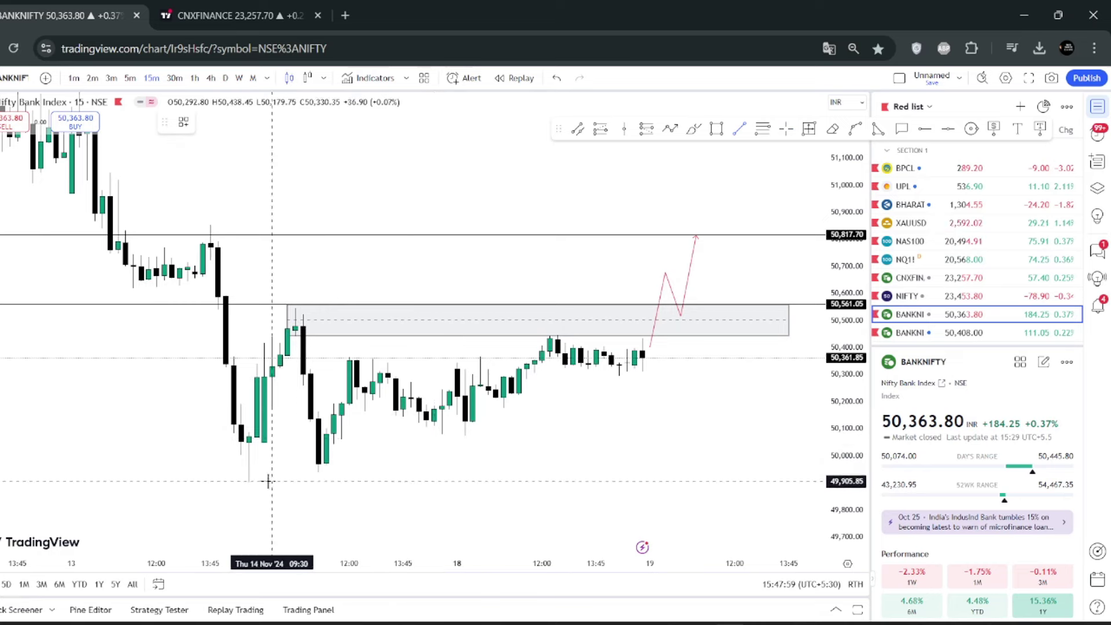
{"action": "left_click", "coordinate": [258, 480]}
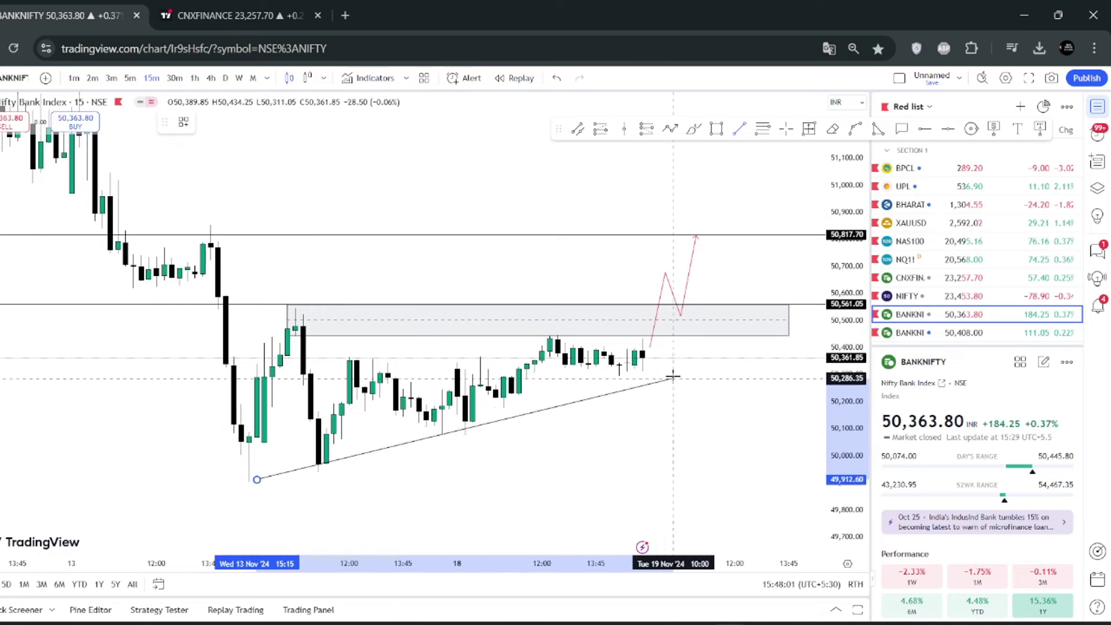
{"action": "left_click", "coordinate": [735, 345]}
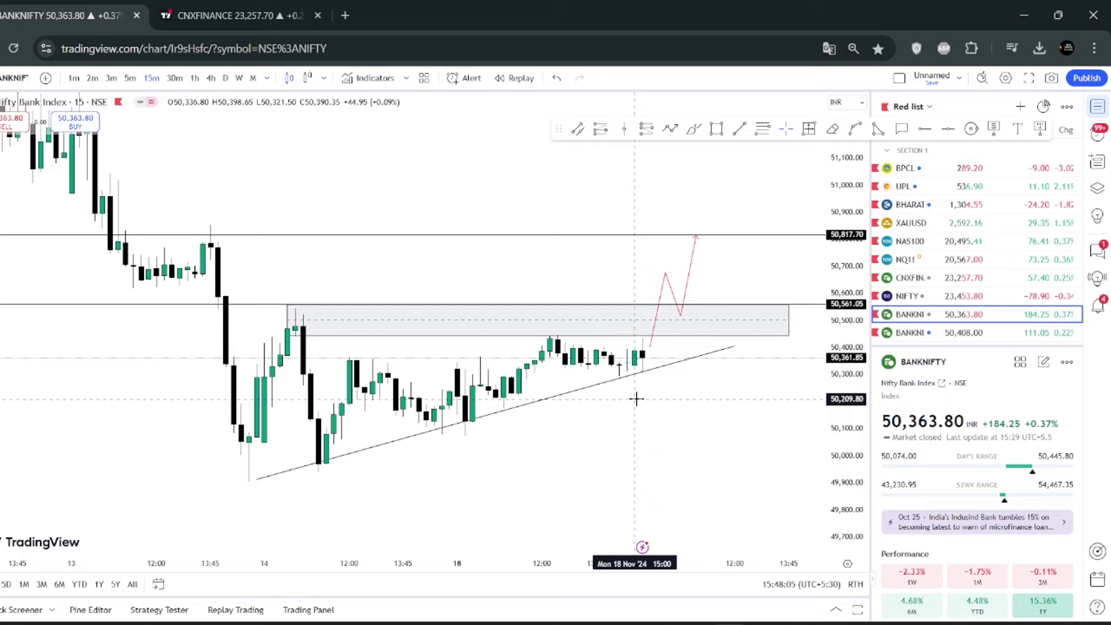
{"action": "left_click", "coordinate": [695, 374]}
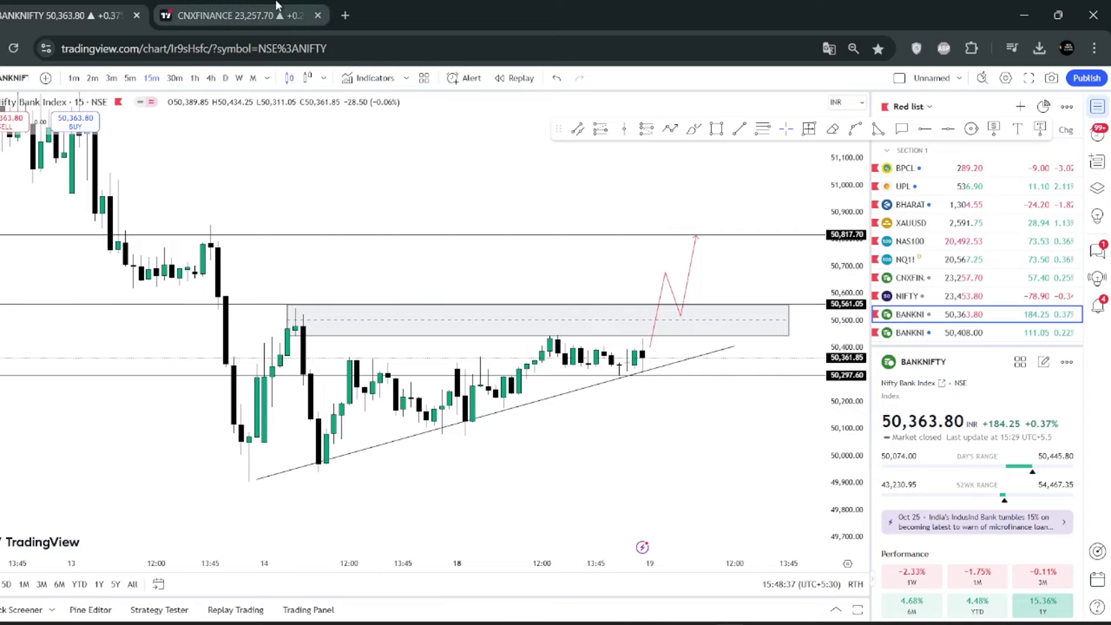
Switch to the CNXFINANCE chart and slightly narrow the red rectangle behind the banknifty support and resistance levels.
{"action": "left_click", "coordinate": [237, 15]}
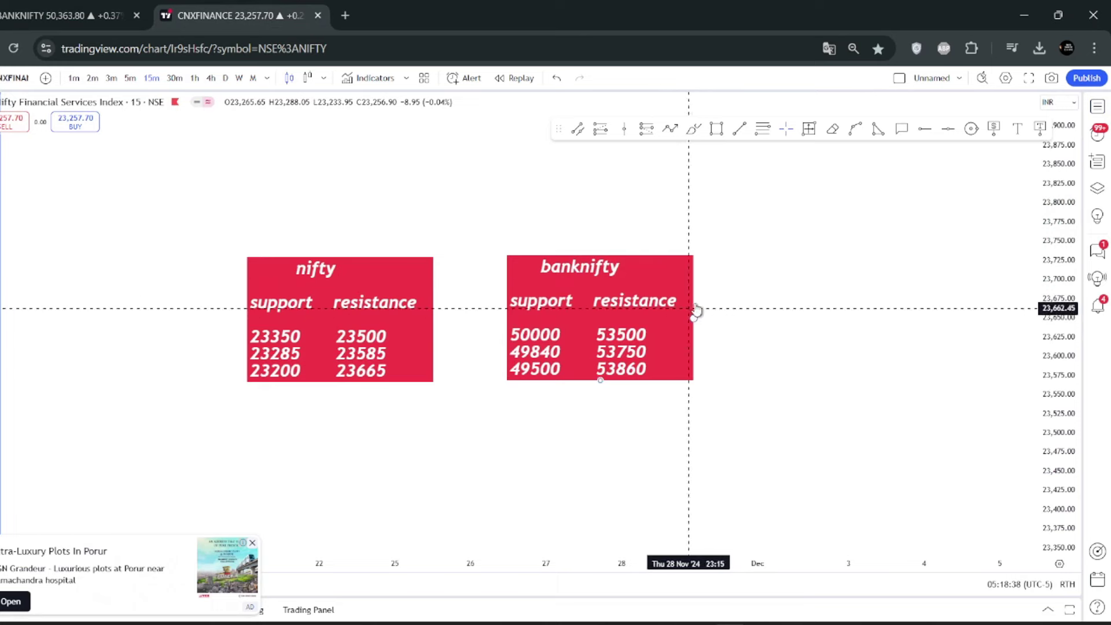
{"action": "left_click_drag", "start_coordinate": [694, 317], "coordinate": [682, 317]}
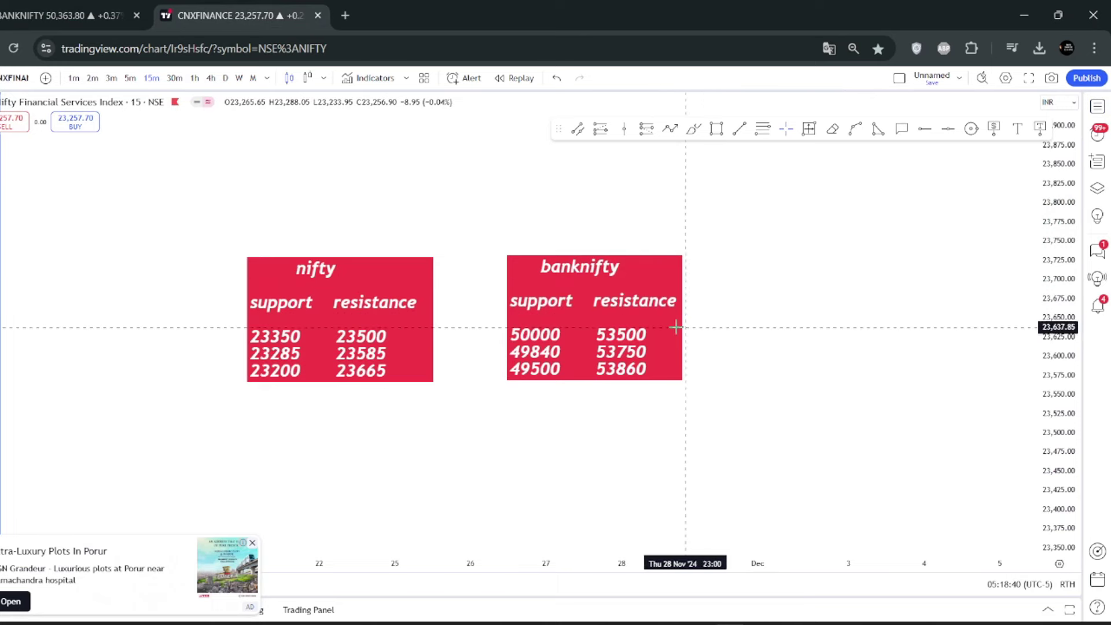